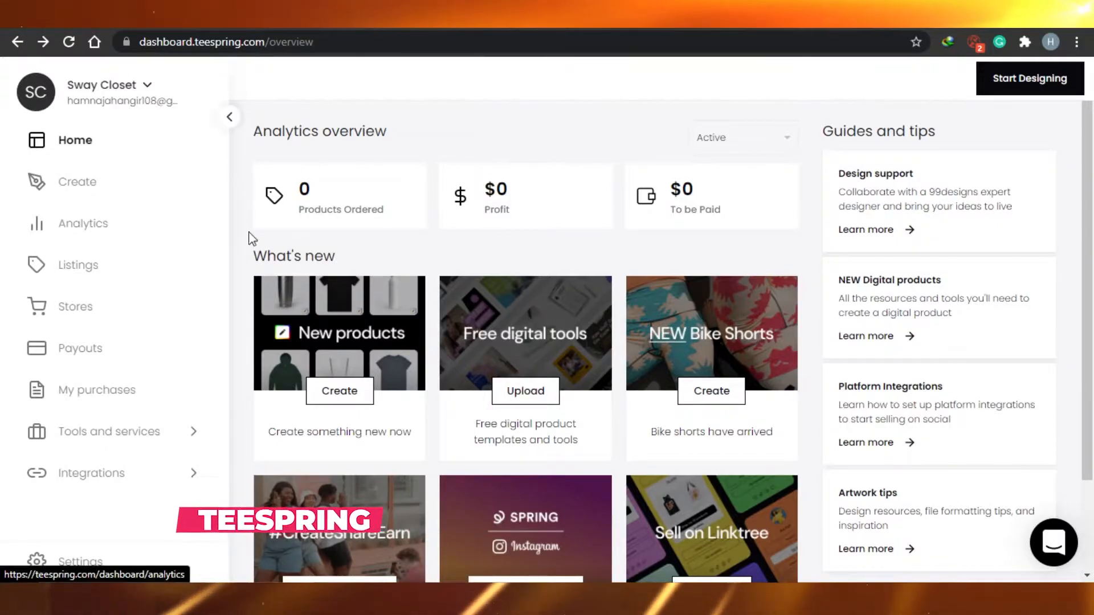
Open the product selection page to create a new product from the dashboard
scroll(1092, 265, down, 2)
scroll(1092, 265, up, 2)
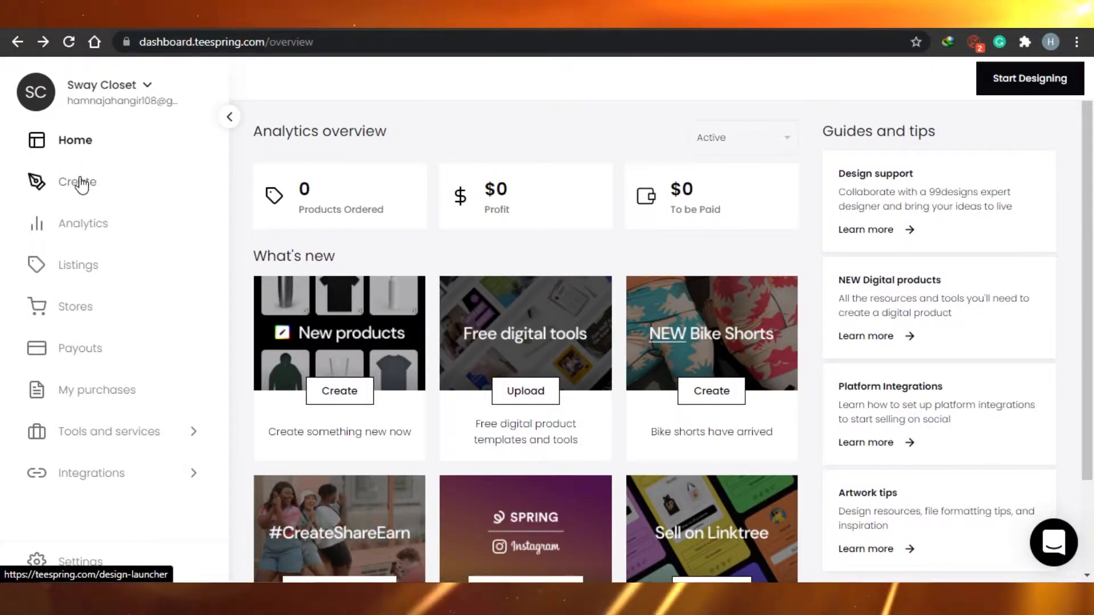
click(82, 184)
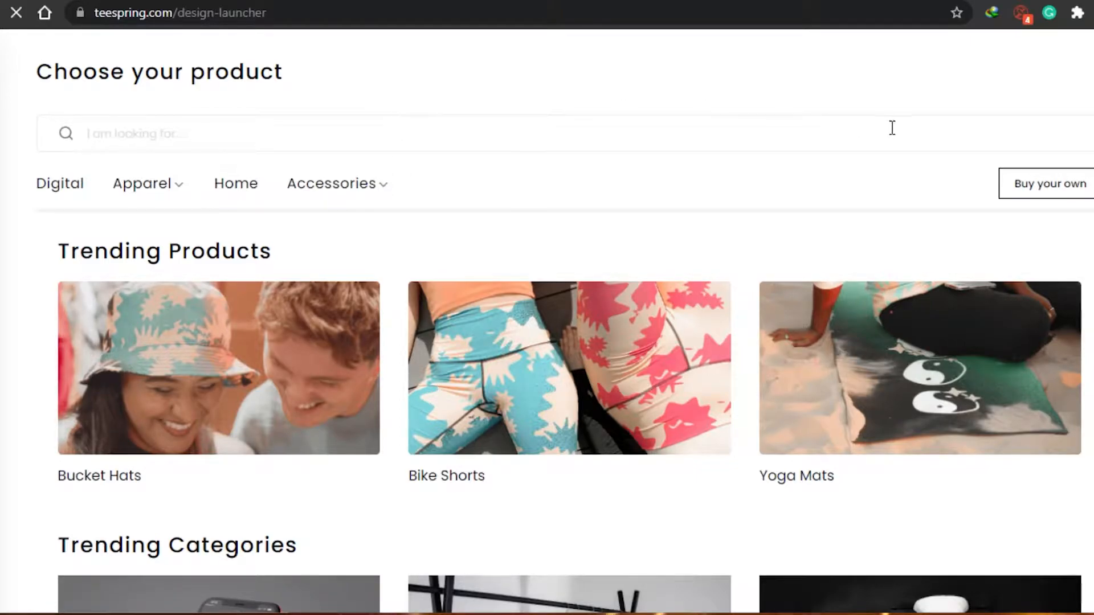
Browse the product catalog from the trending items through the digital products to the Unisex / Men's T-Shirts
scroll(565, 319, down, 1)
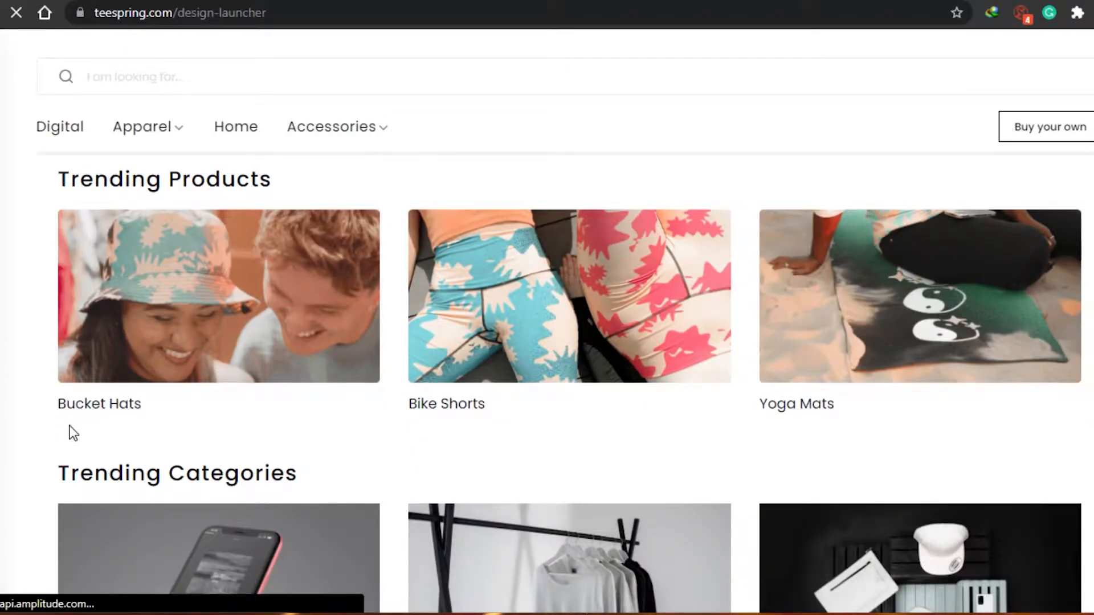
click(1006, 273)
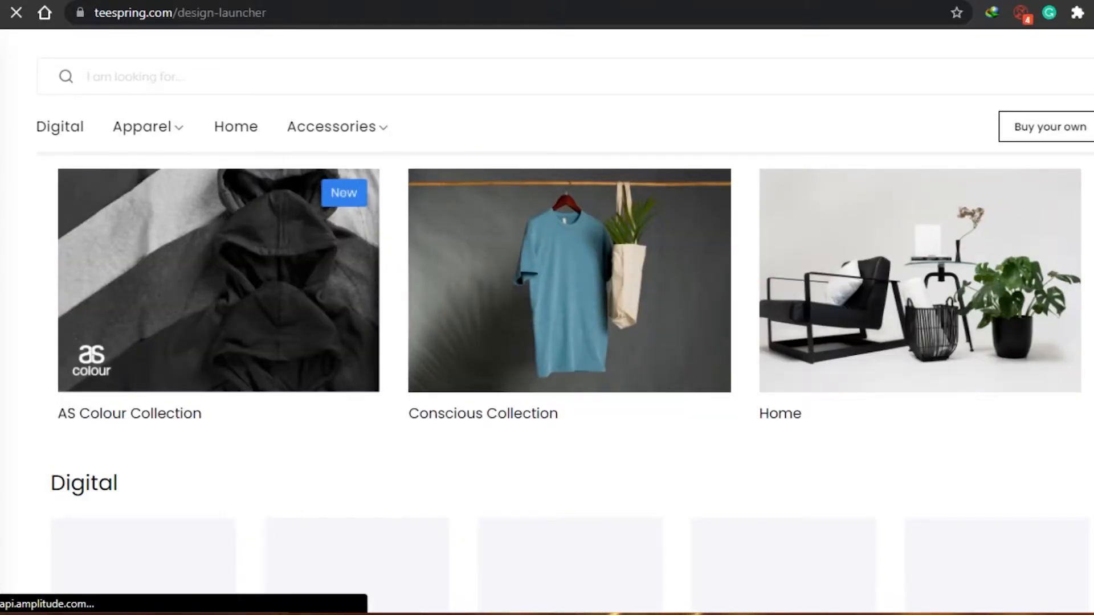
scroll(547, 342, down, 5)
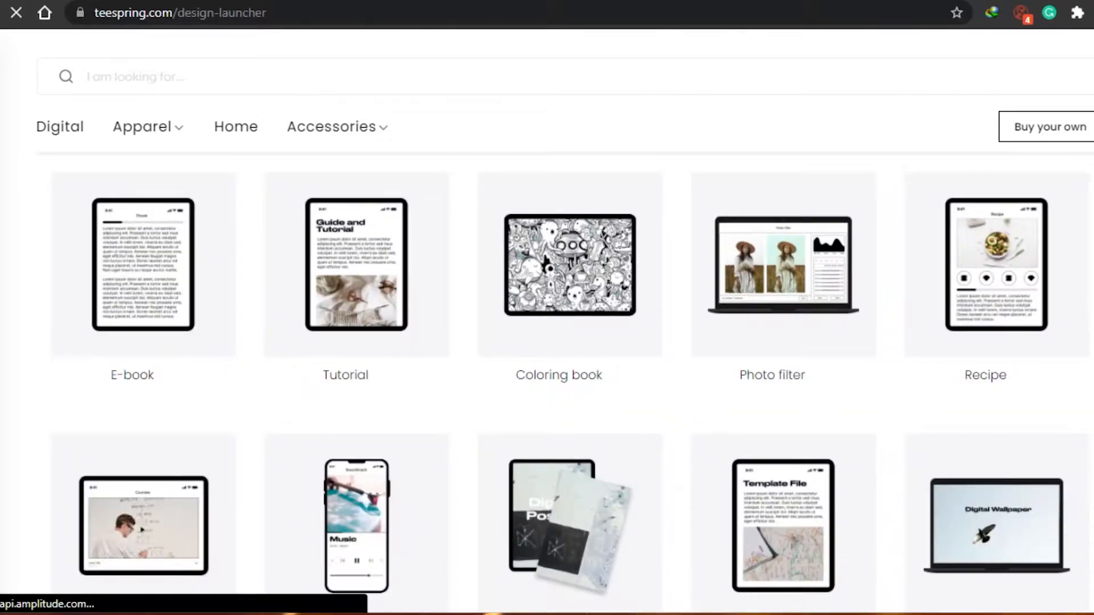
scroll(547, 342, down, 3)
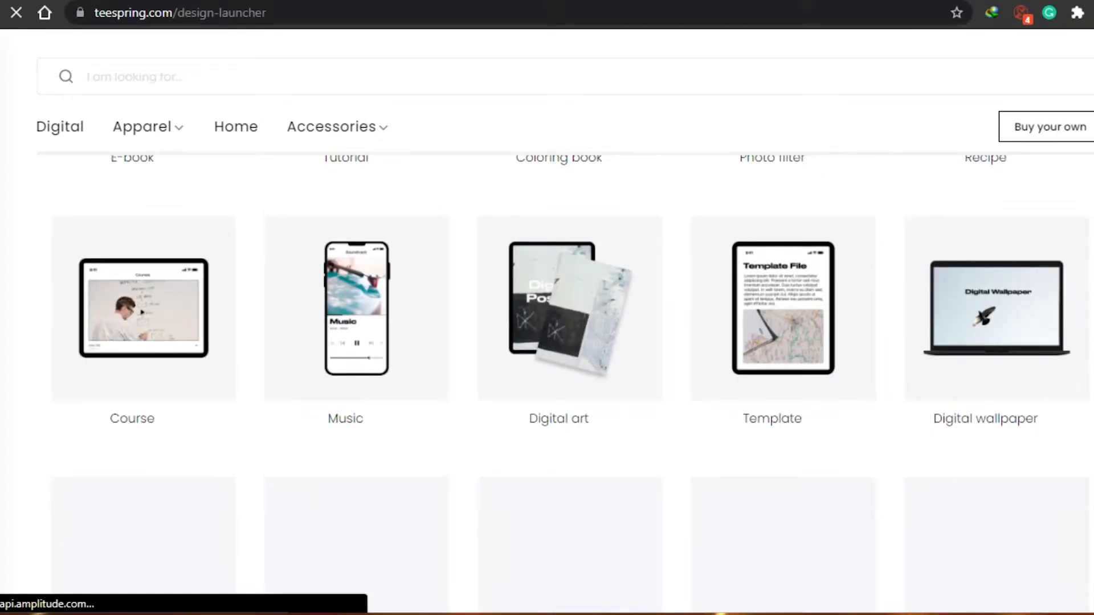
scroll(547, 342, down, 2)
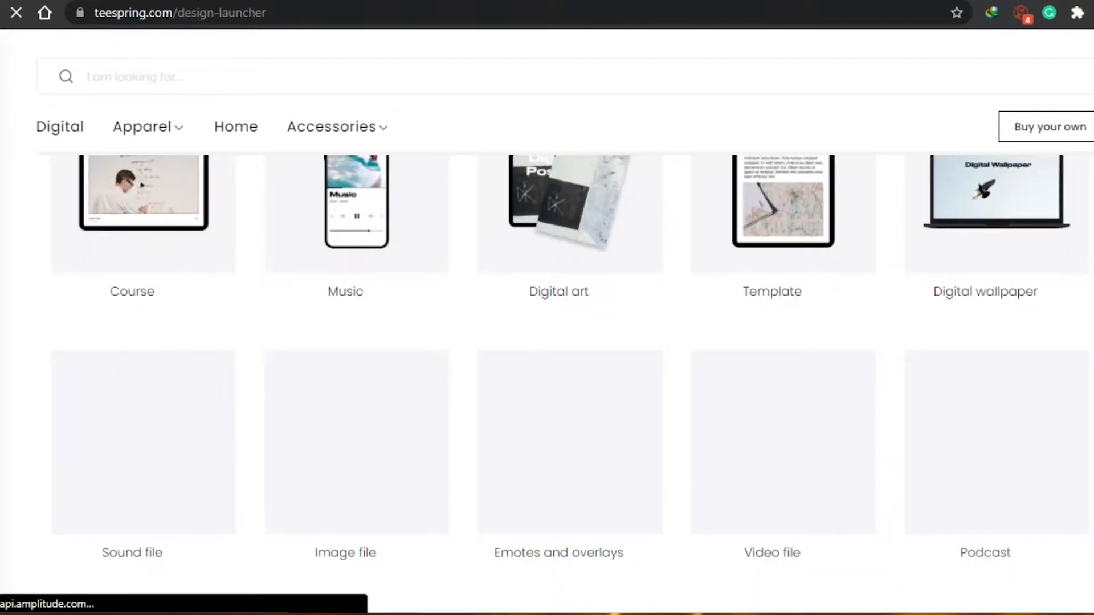
scroll(547, 342, down, 8)
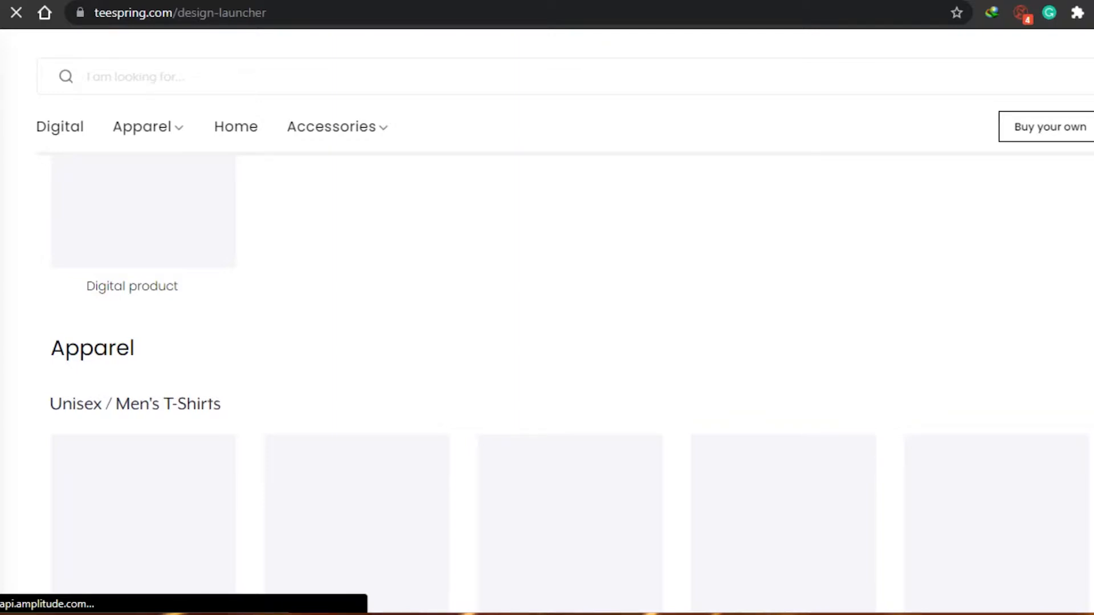
scroll(547, 342, down, 3)
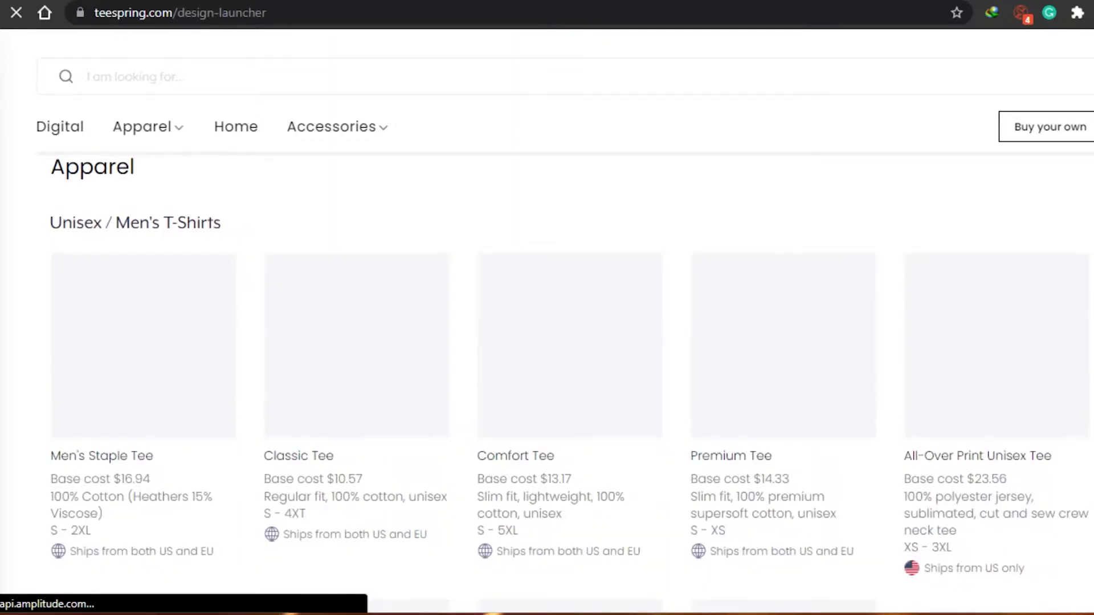
scroll(547, 342, down, 2)
scroll(548, 342, up, 2)
scroll(547, 342, down, 2)
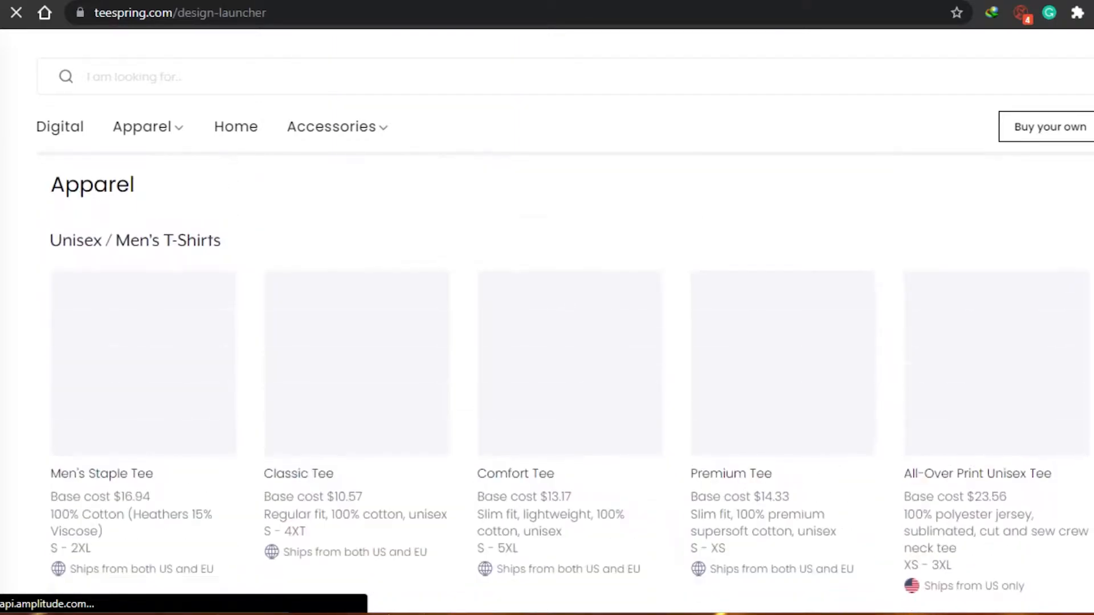
scroll(366, 197, up, 1)
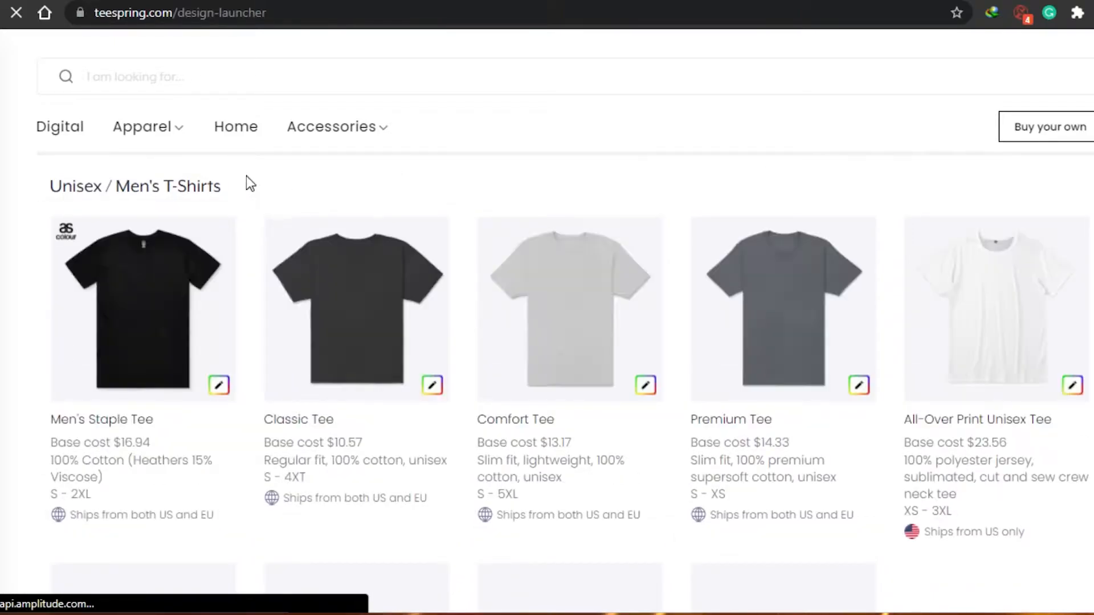
Start designing the Classic Tee from the Unisex / Men's T-Shirts section
mouse_move(532, 261)
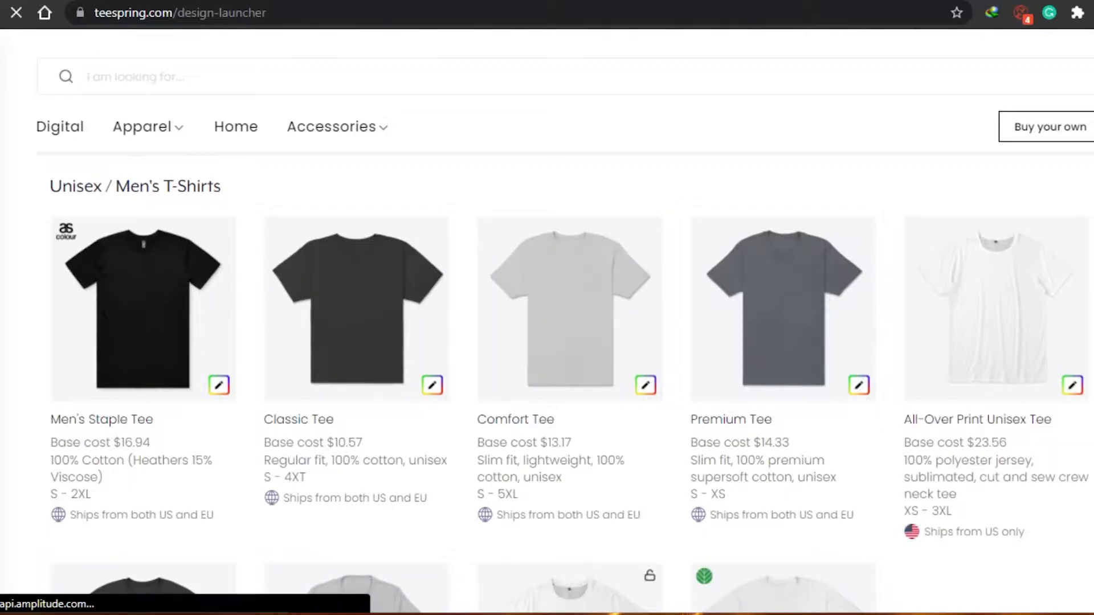
scroll(547, 342, down, 5)
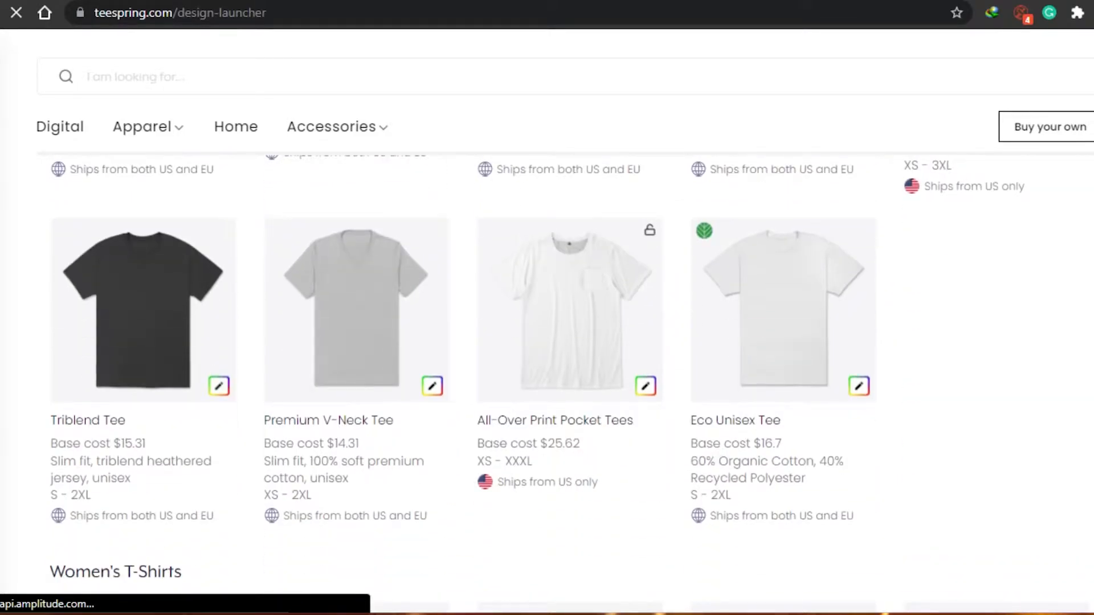
scroll(548, 381, up, 4)
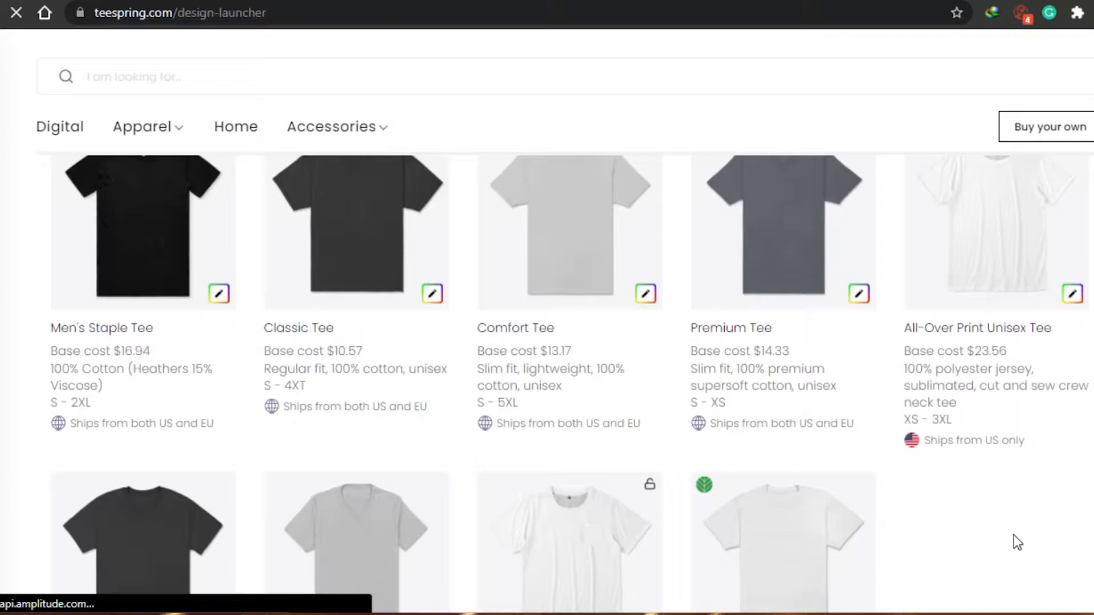
mouse_move(350, 325)
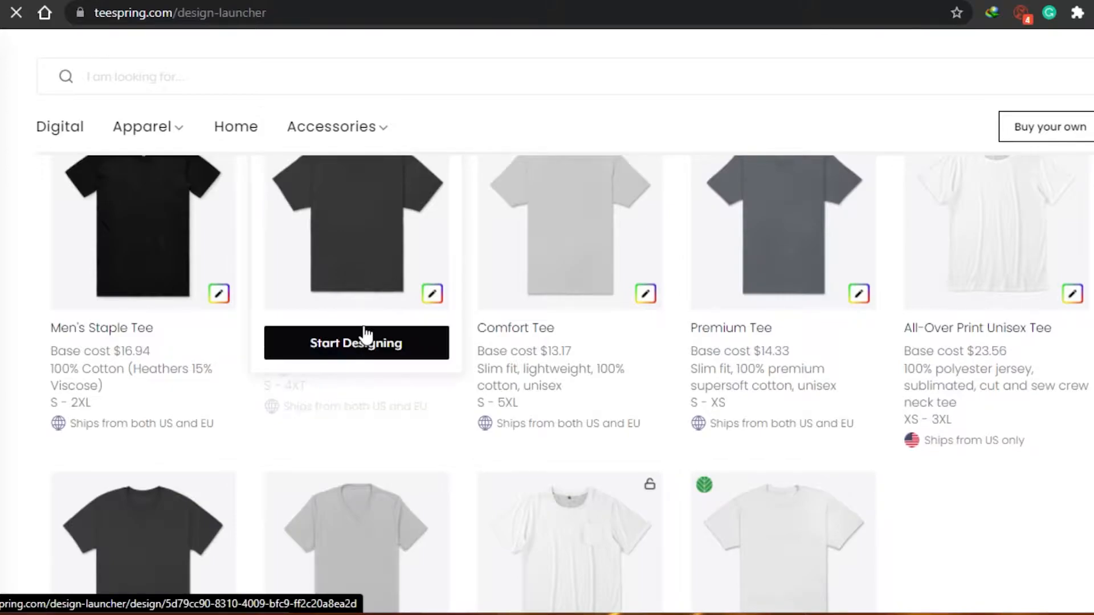
click(368, 350)
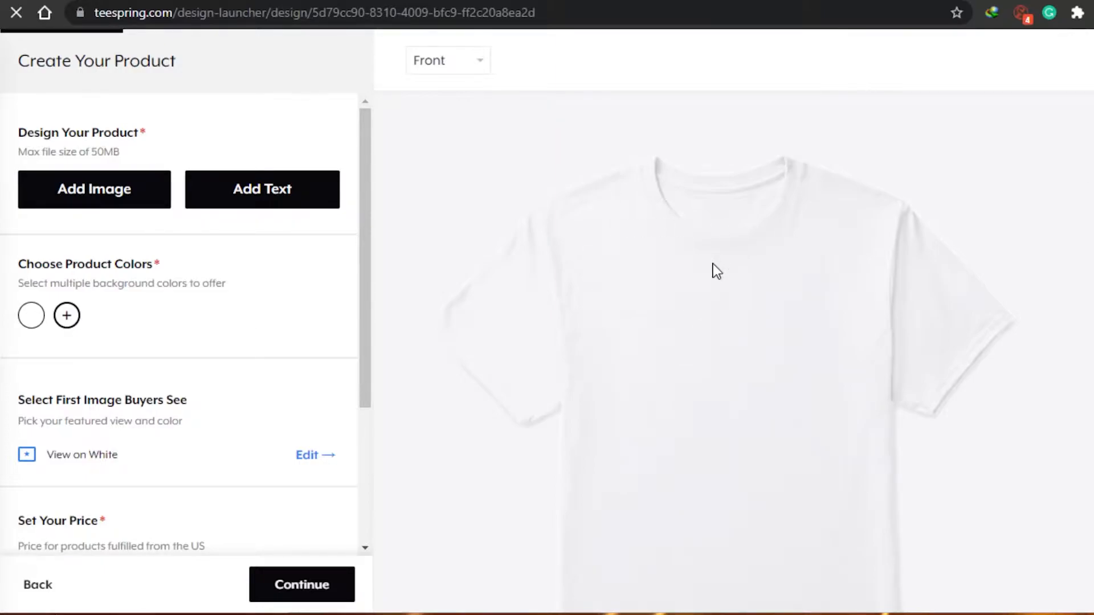
View the back of the blank tee and return to its front view
click(481, 73)
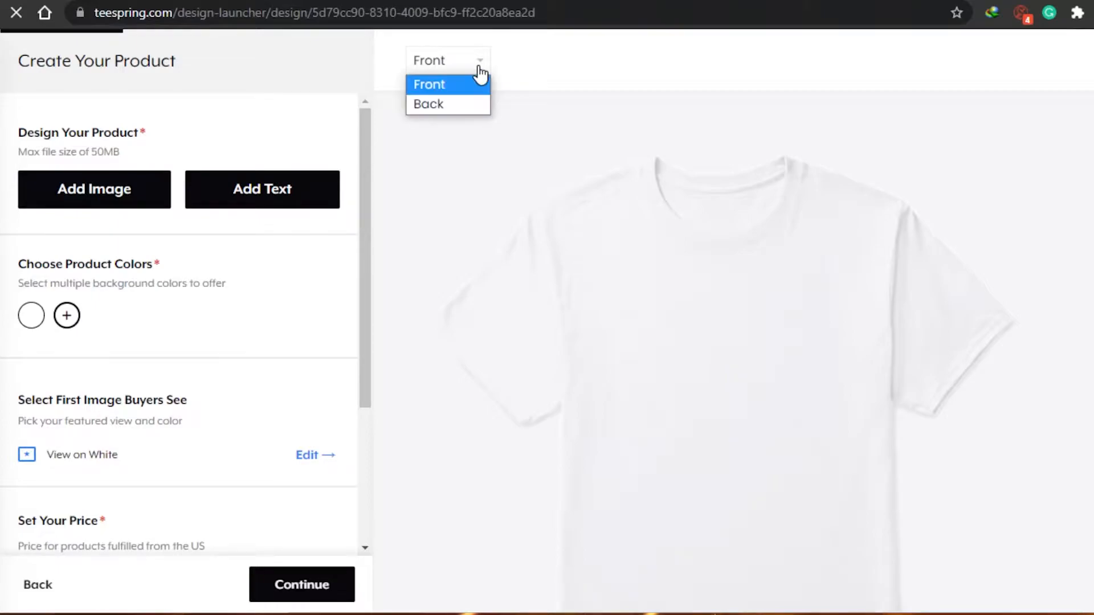
click(433, 106)
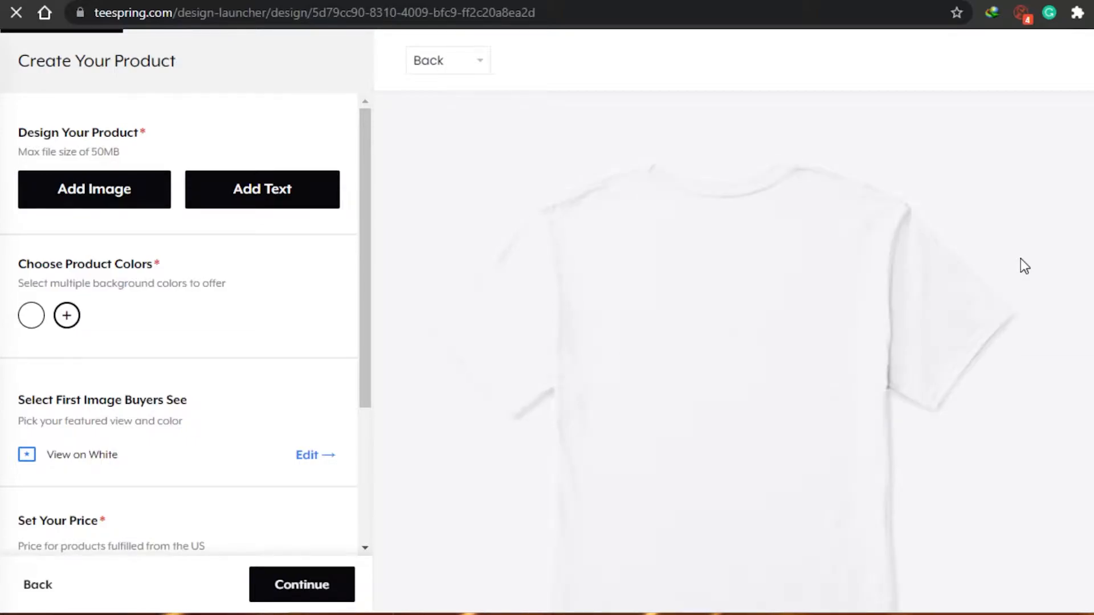
click(478, 73)
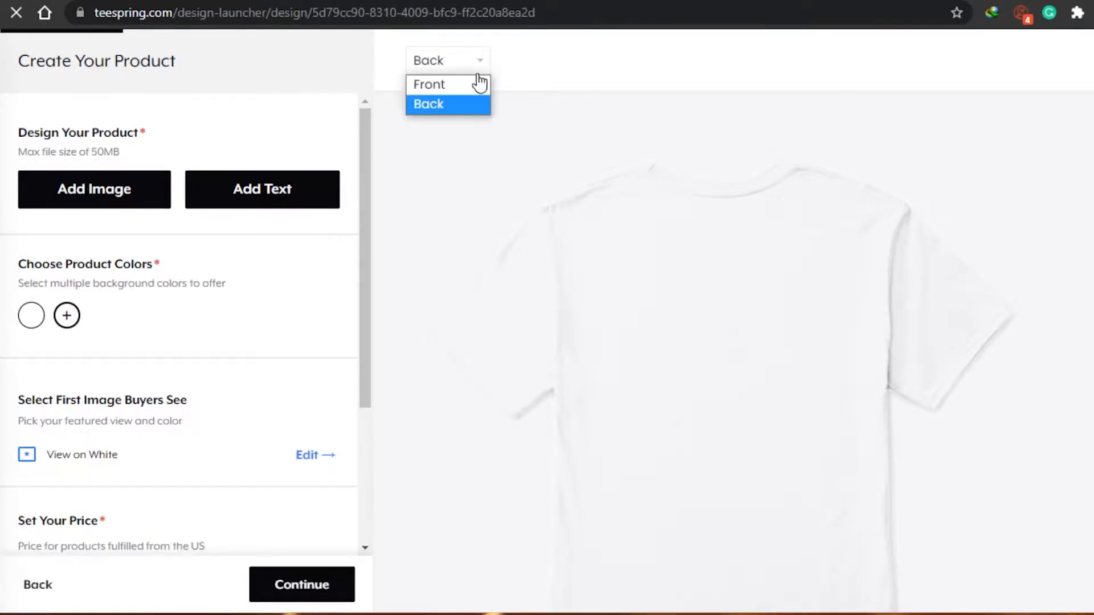
click(475, 77)
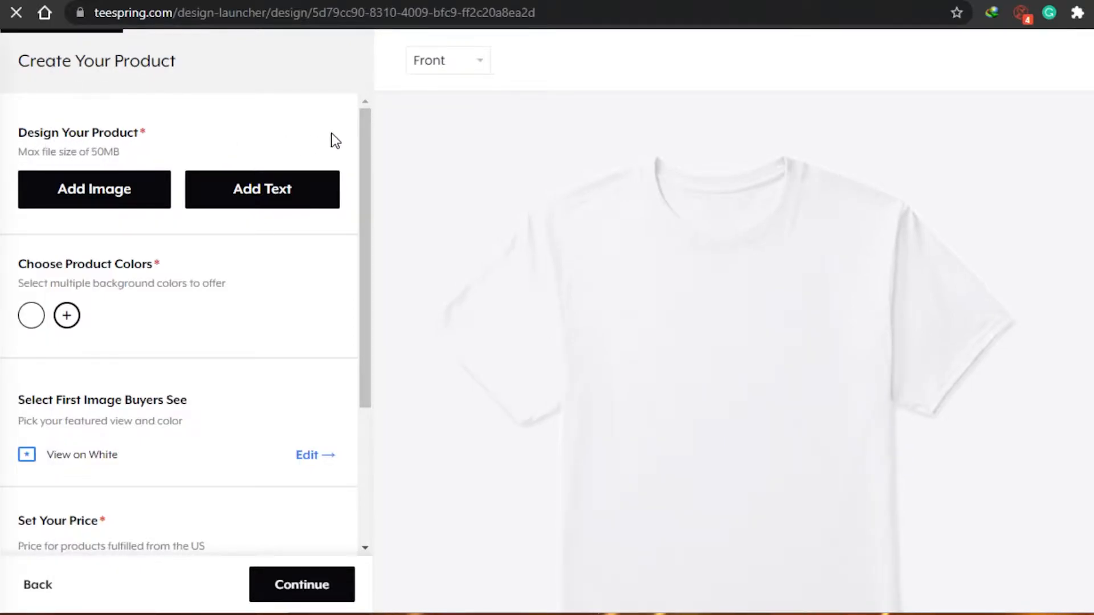
Review the product setup options for design, colors, first image buyers see, and US and EU prices
mouse_move(366, 135)
mouse_down()
mouse_move(366, 196)
mouse_move(366, 148)
mouse_up()
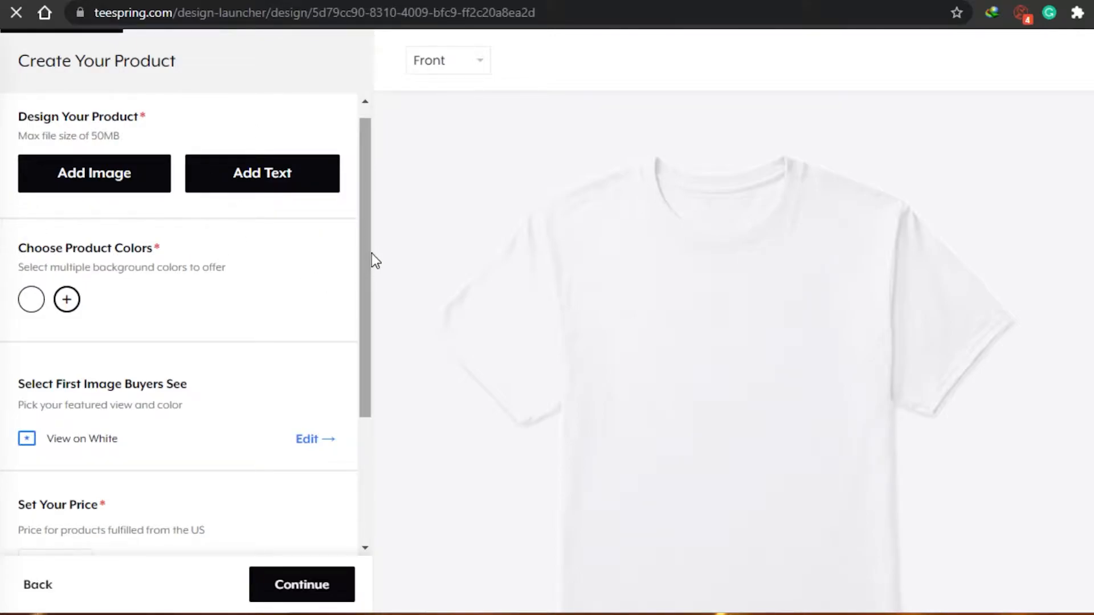
drag(367, 247, 367, 312)
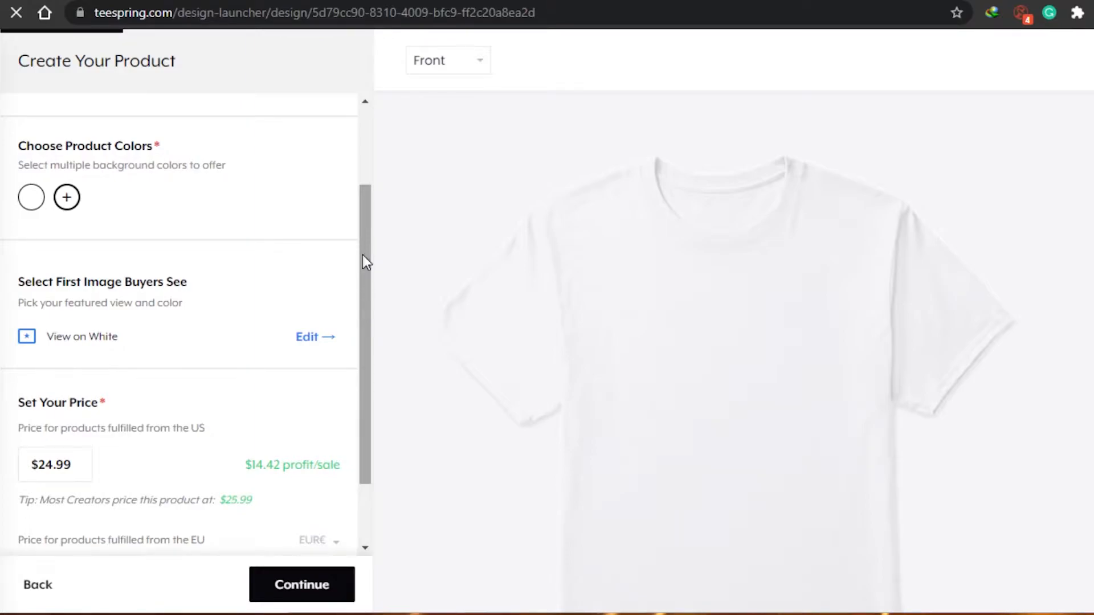
drag(364, 260, 364, 224)
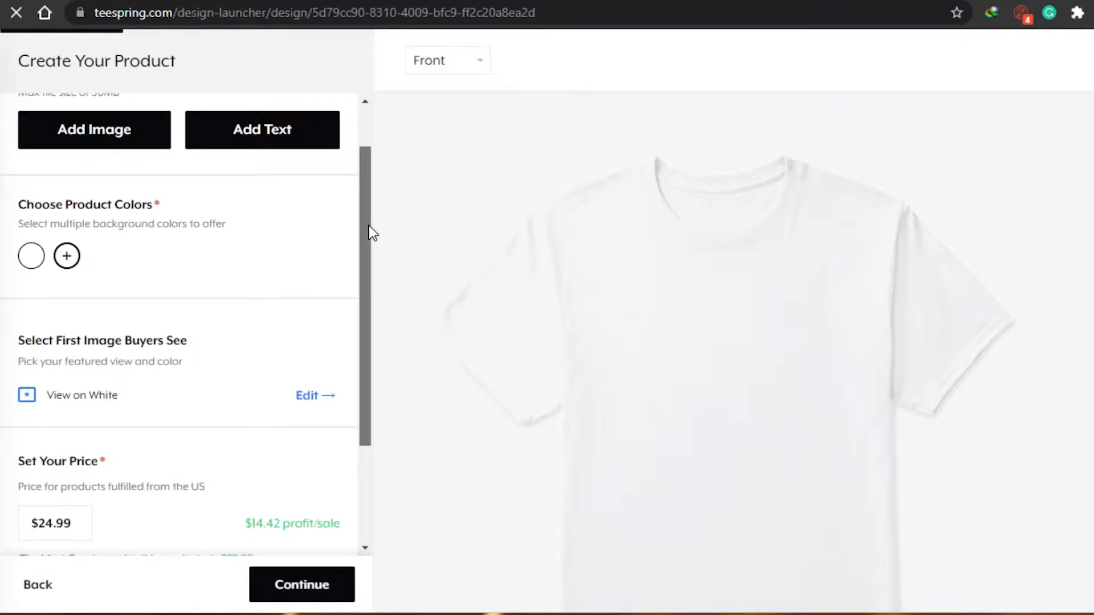
drag(368, 232, 368, 262)
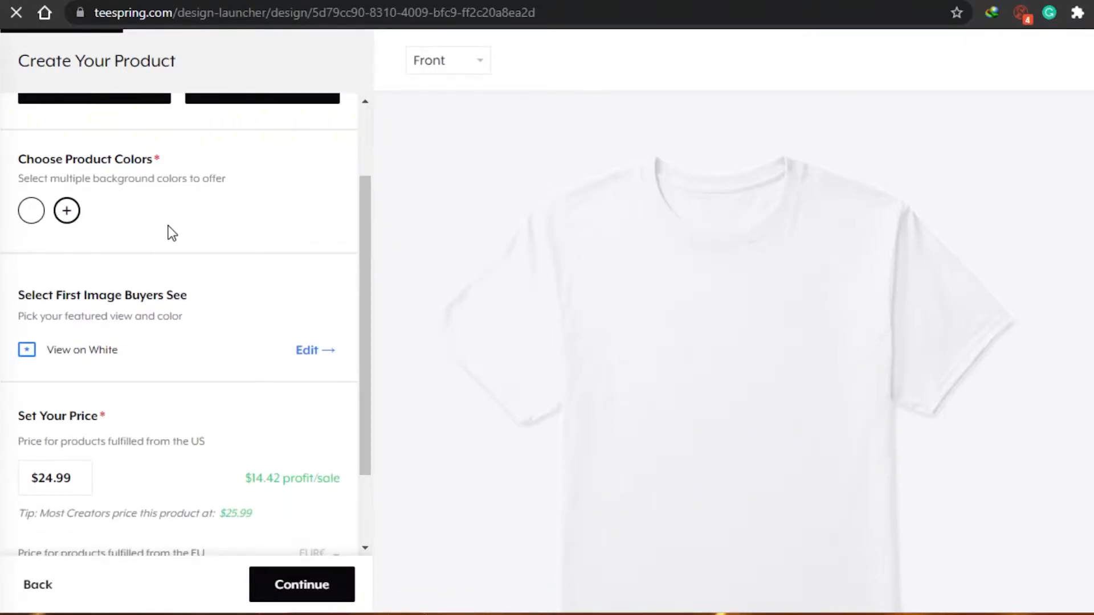
drag(370, 235, 368, 354)
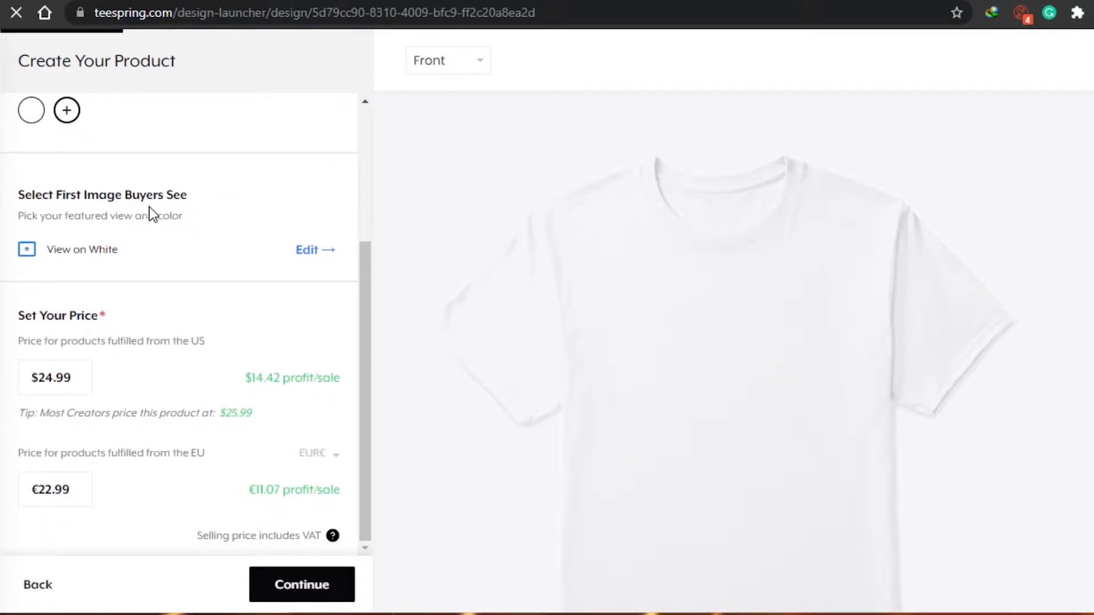
mouse_move(367, 269)
mouse_down()
mouse_move(367, 257)
mouse_move(371, 290)
mouse_up()
drag(369, 465, 361, 325)
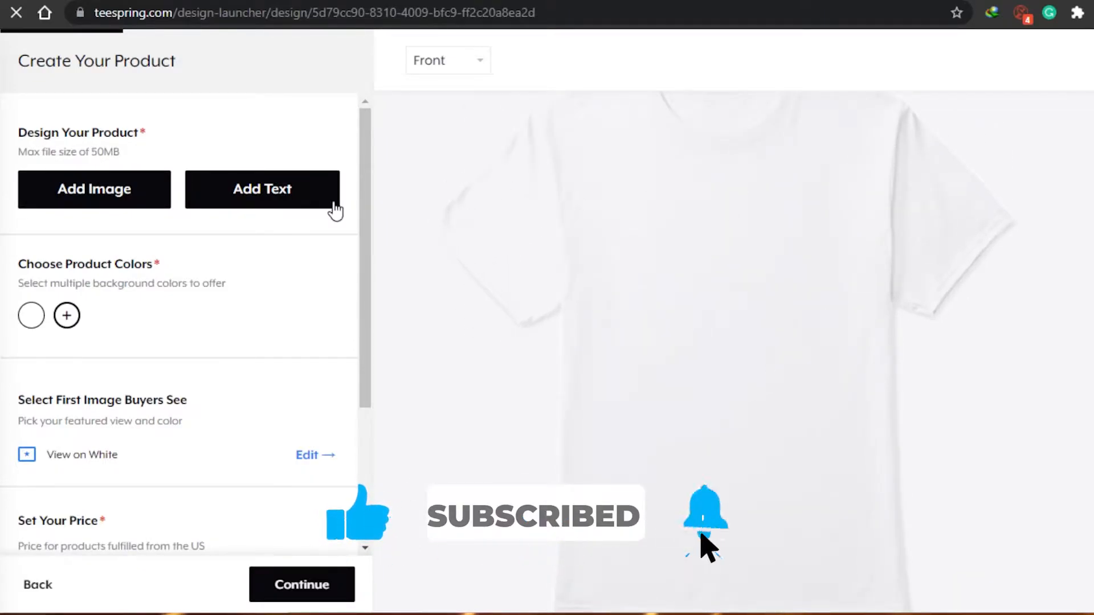
Add the image 58-582733_marvel-logo from the Saved Pictures folder to the front of the tee
click(94, 188)
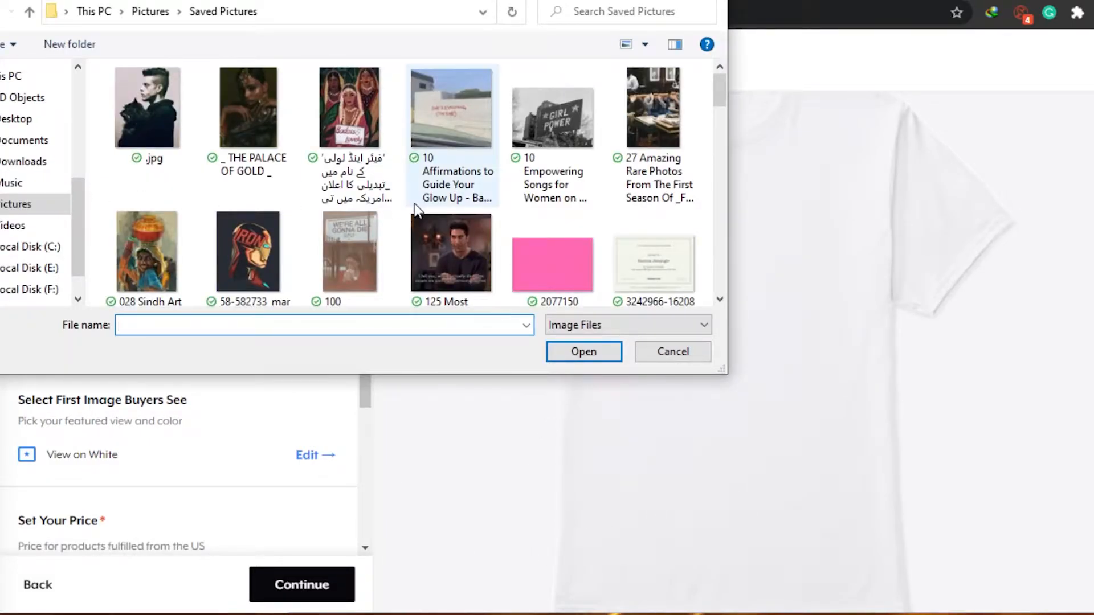
drag(721, 93, 725, 172)
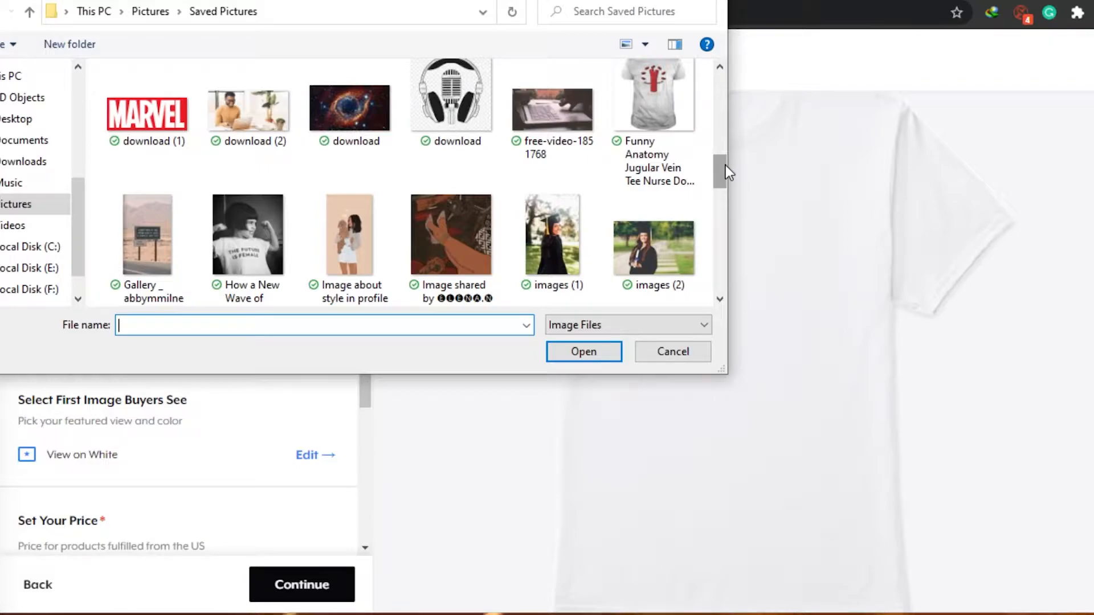
drag(726, 165, 718, 98)
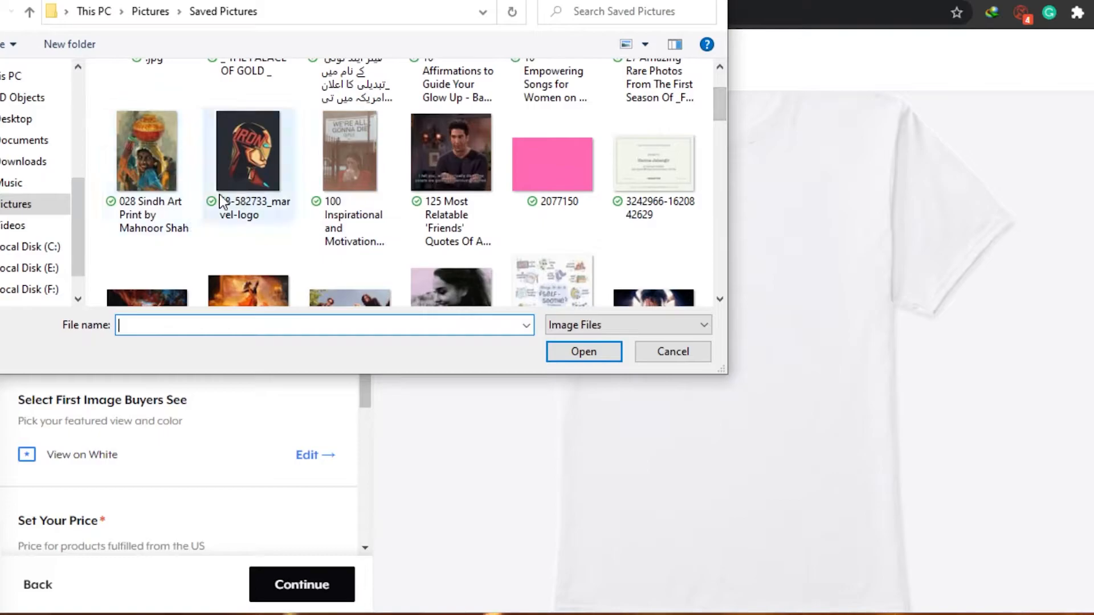
click(229, 173)
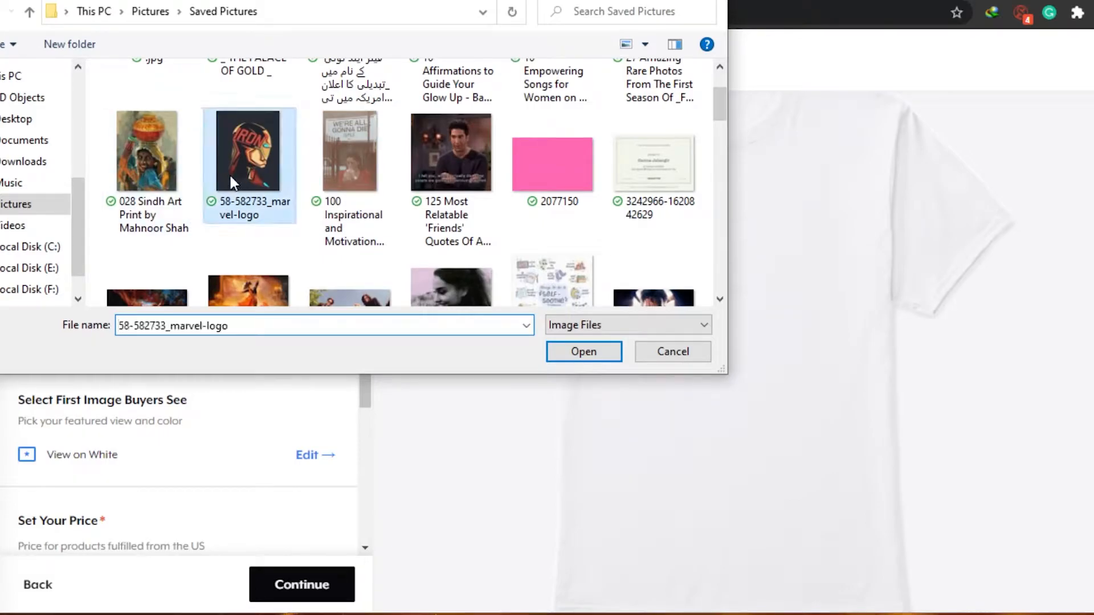
click(611, 351)
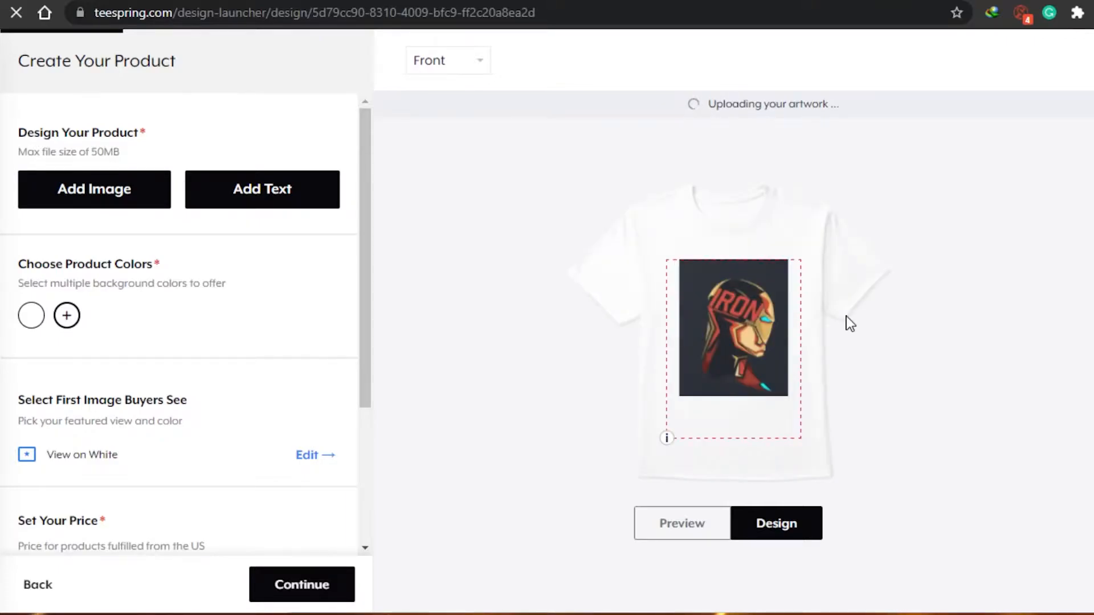
Move the artwork slightly lower on the shirt front, keeping it horizontally centered within the printable area
click(771, 329)
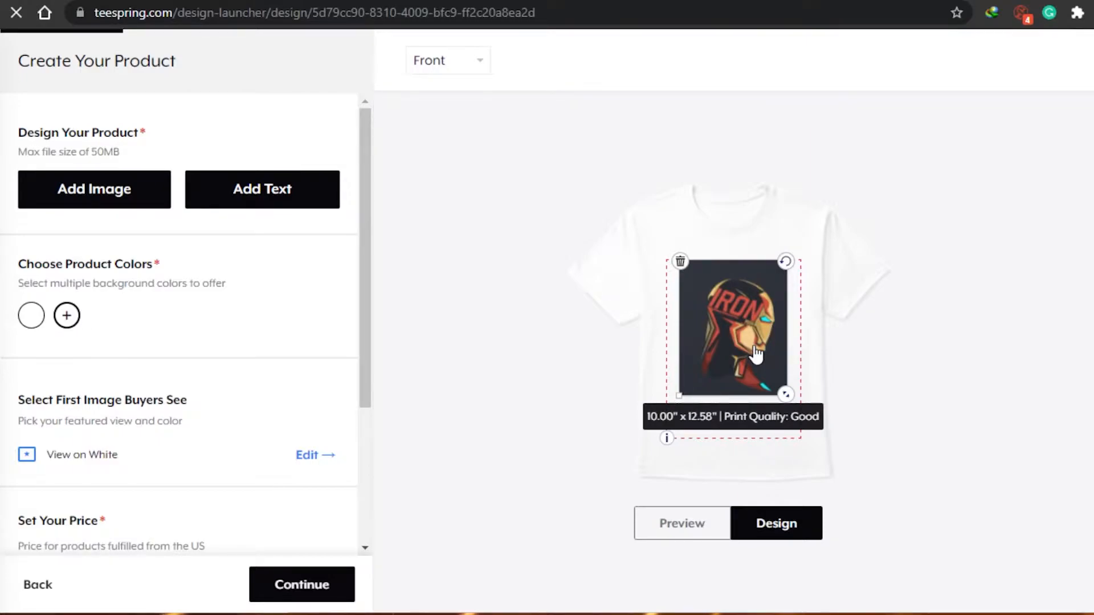
mouse_move(756, 354)
mouse_down()
mouse_move(754, 372)
mouse_move(753, 356)
mouse_up()
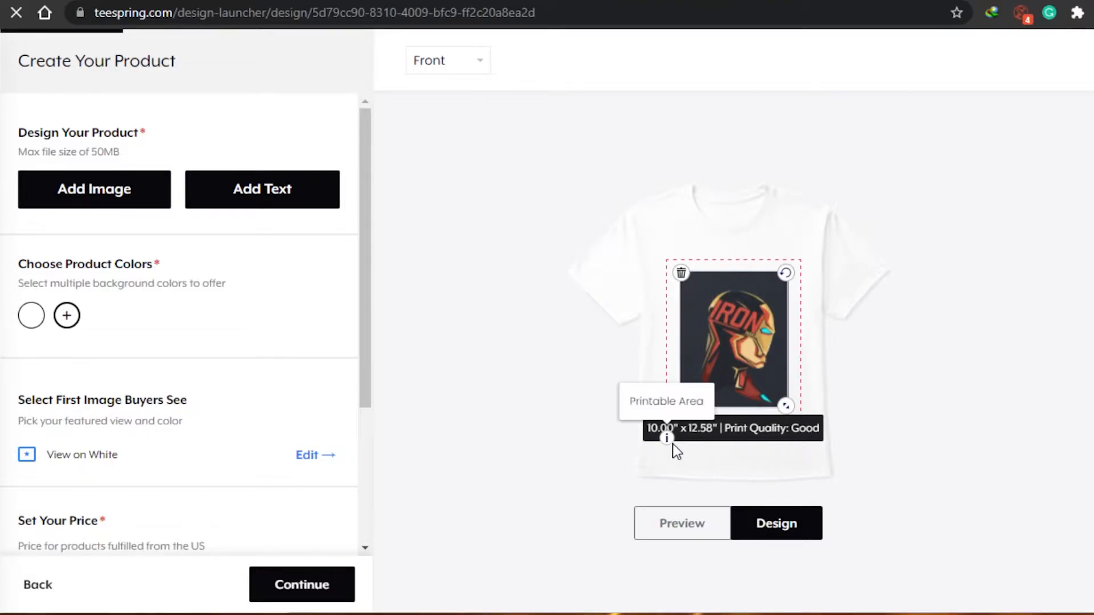
click(889, 305)
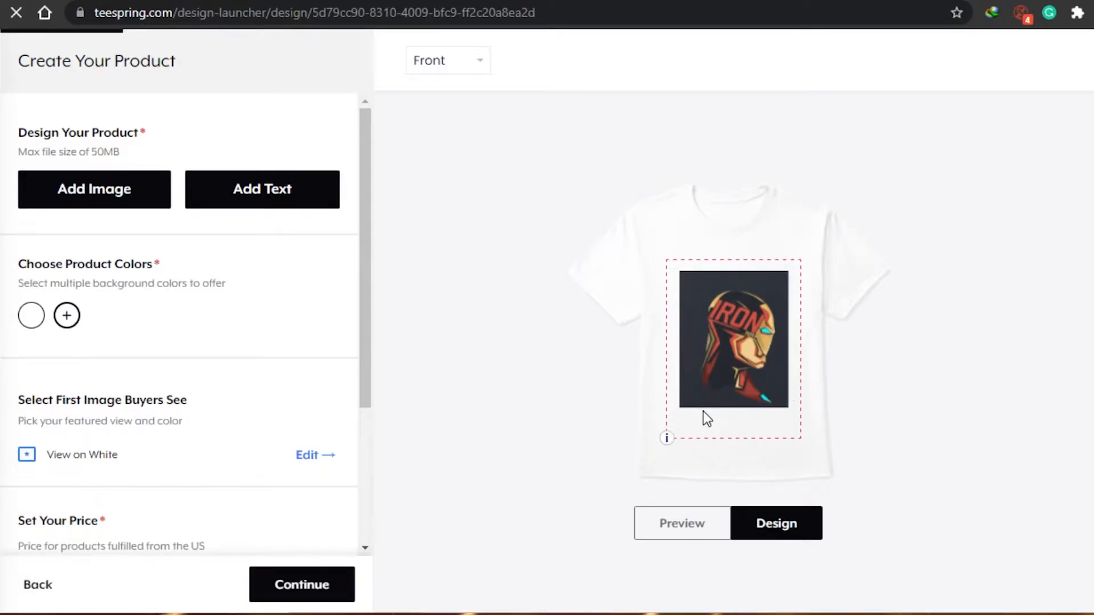
click(753, 377)
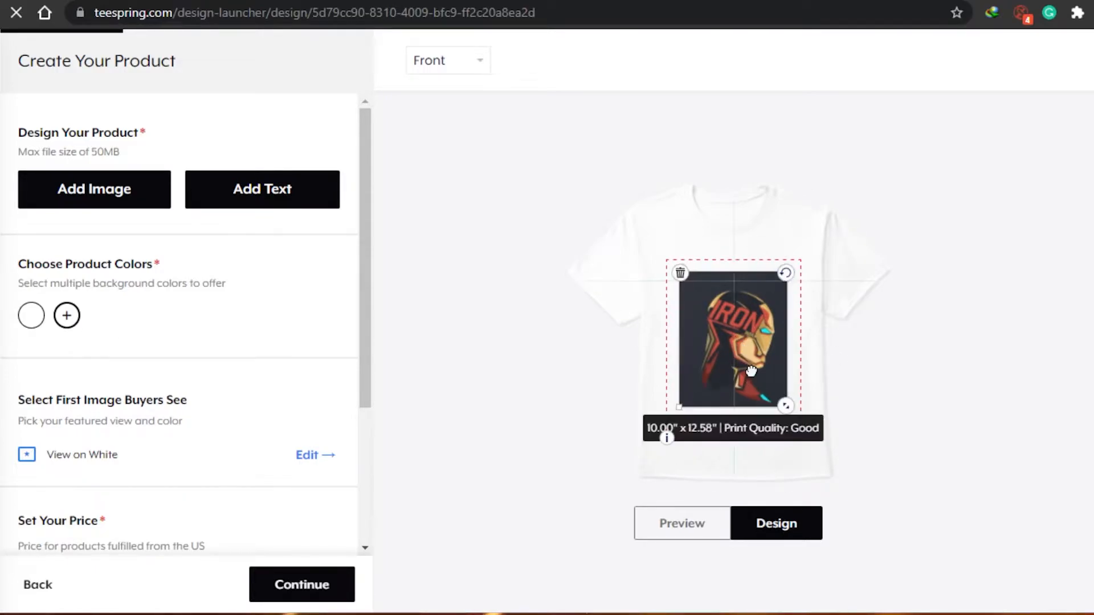
Resize the front artwork to about 9.6 by 12 inches and center it within the printable area
drag(786, 406, 800, 425)
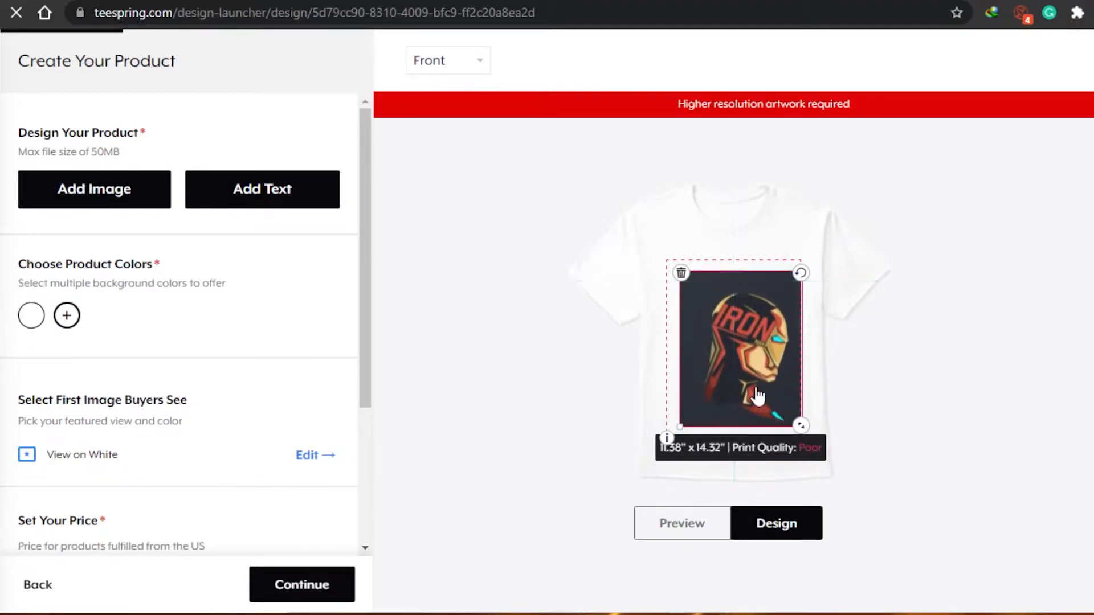
drag(756, 395, 754, 384)
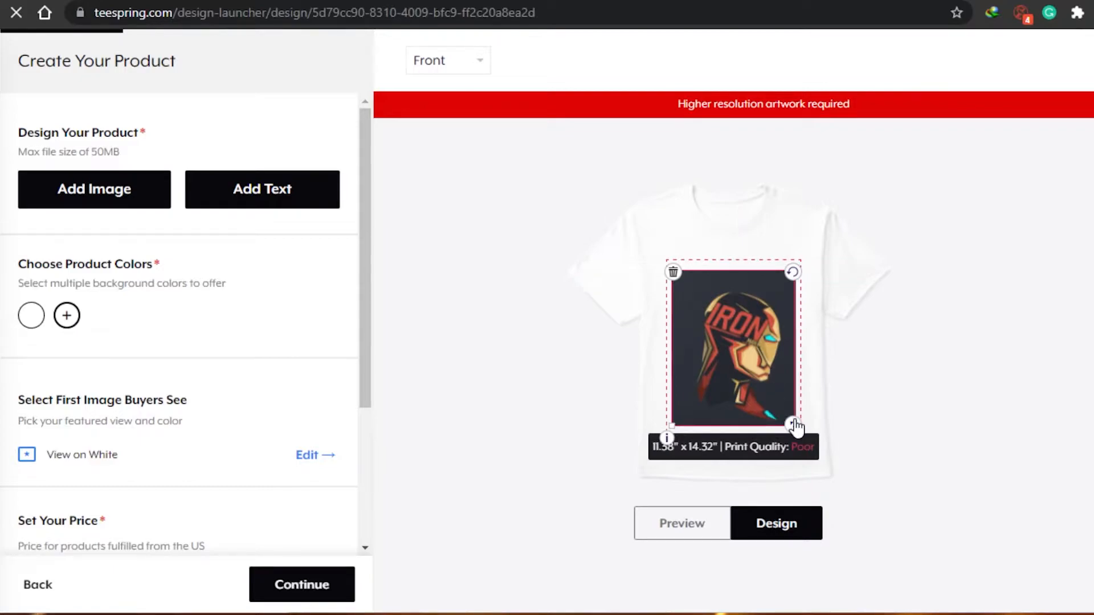
drag(794, 419, 740, 336)
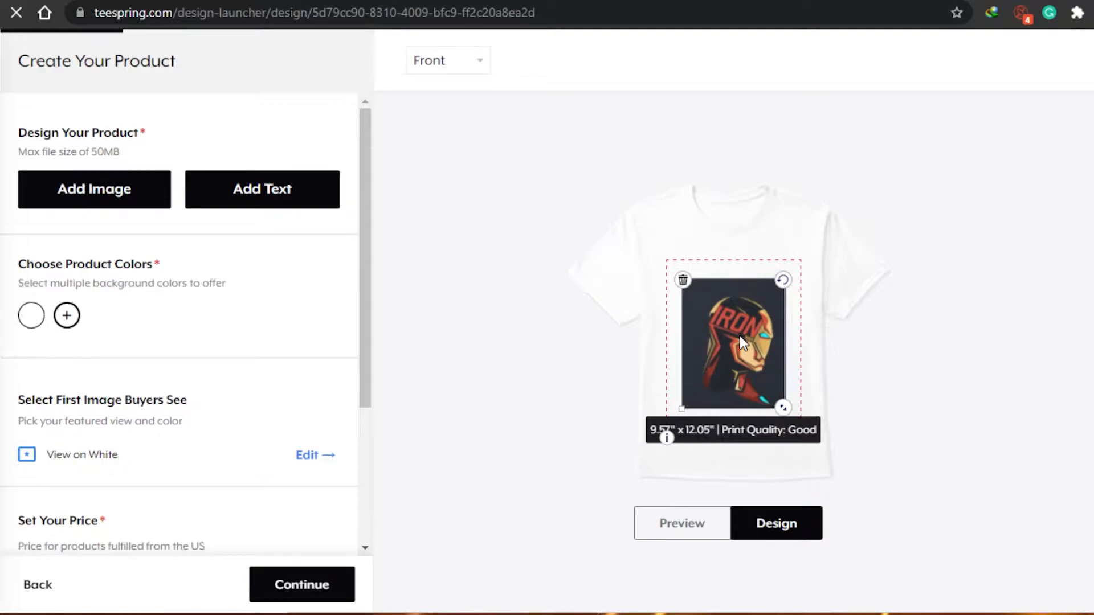
click(854, 340)
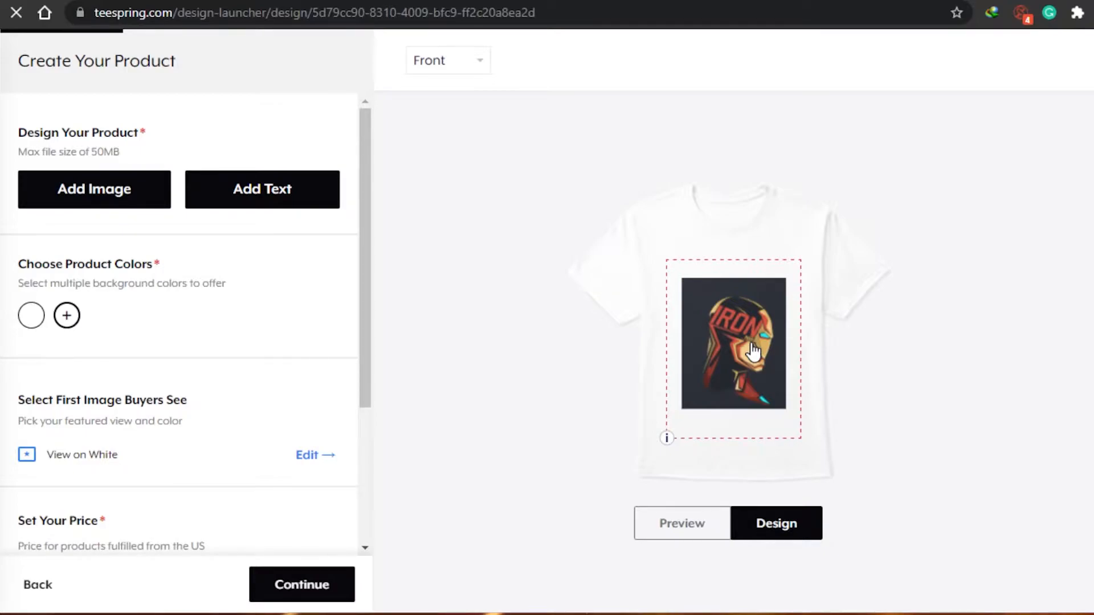
Add the text IRON MAN to the back of the tee, centered horizontally near the top of the printable area
click(484, 72)
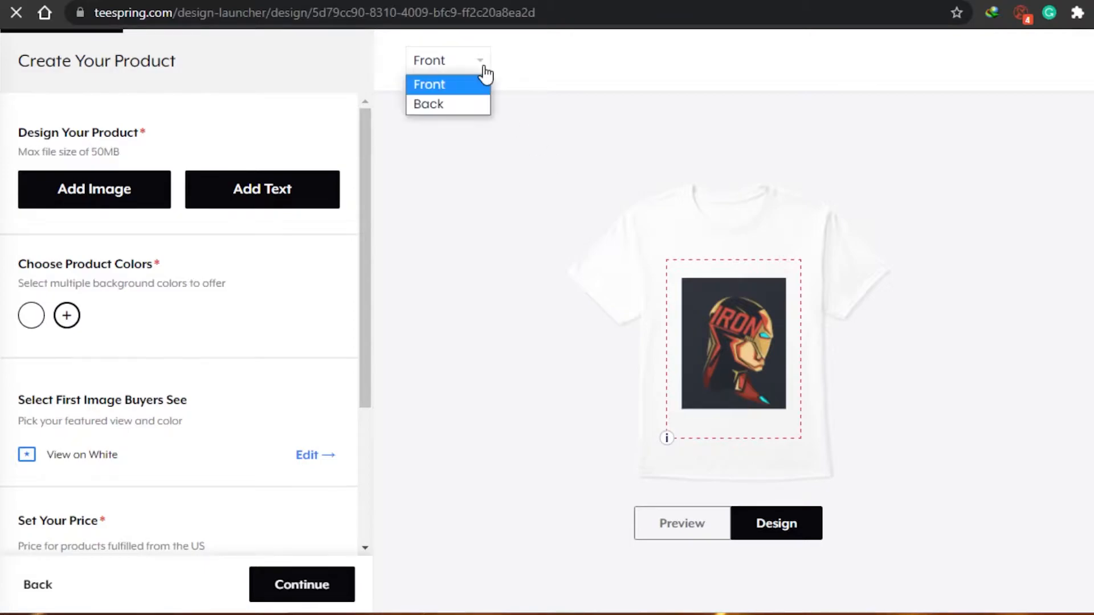
click(472, 104)
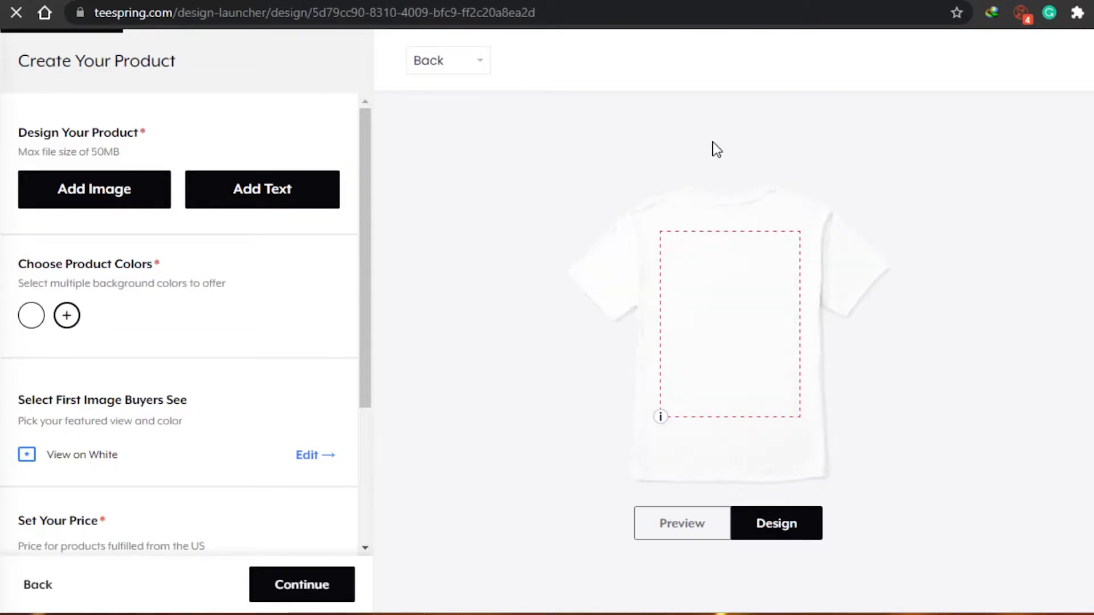
click(290, 192)
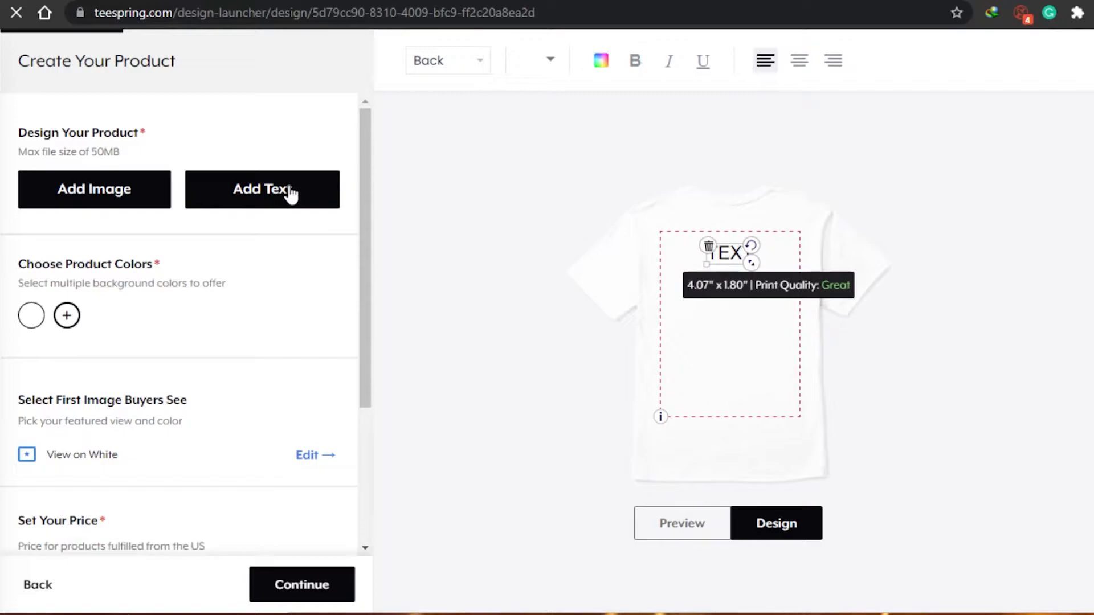
drag(741, 250, 738, 251)
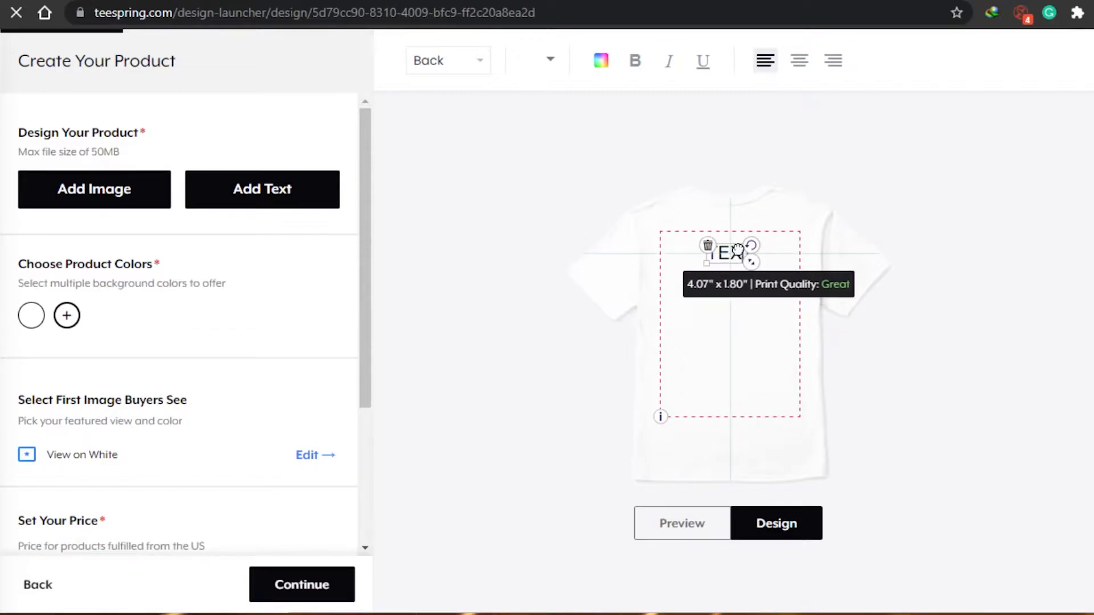
click(737, 251)
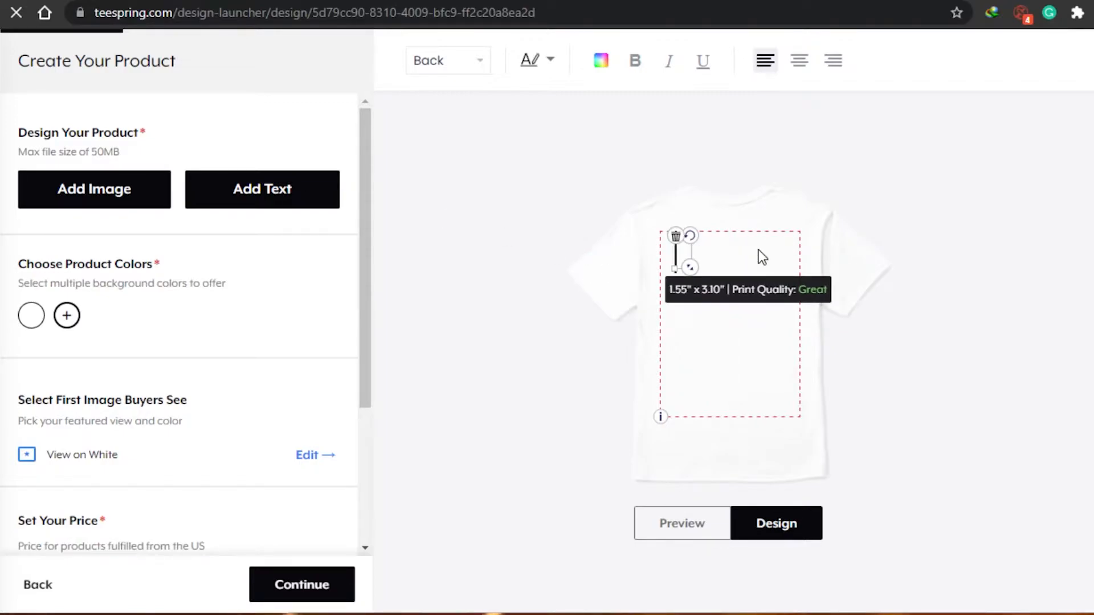
text(IRON M)
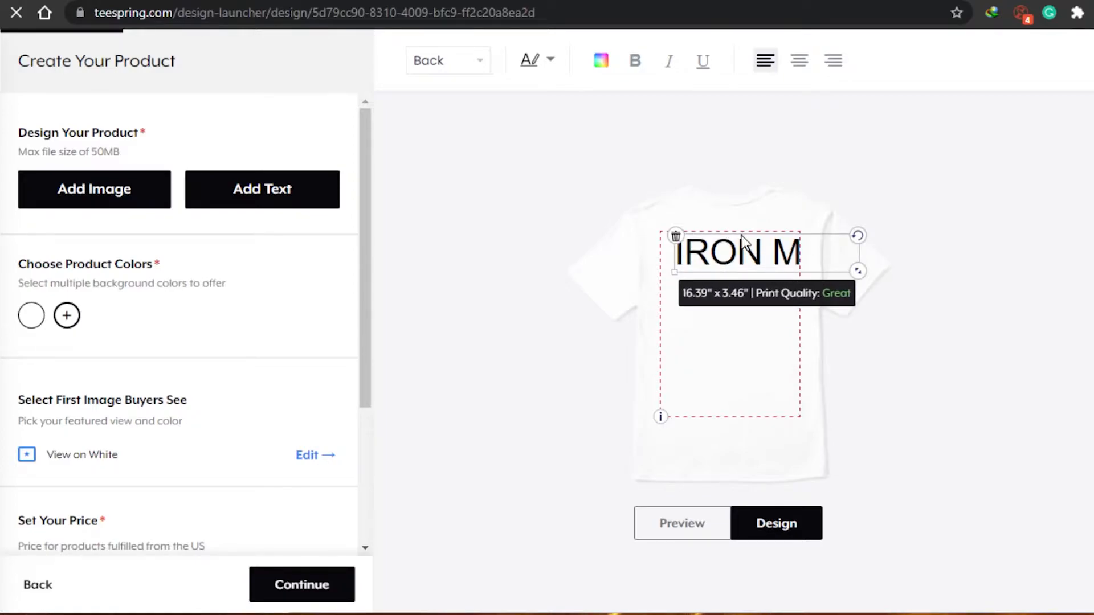
text(AN)
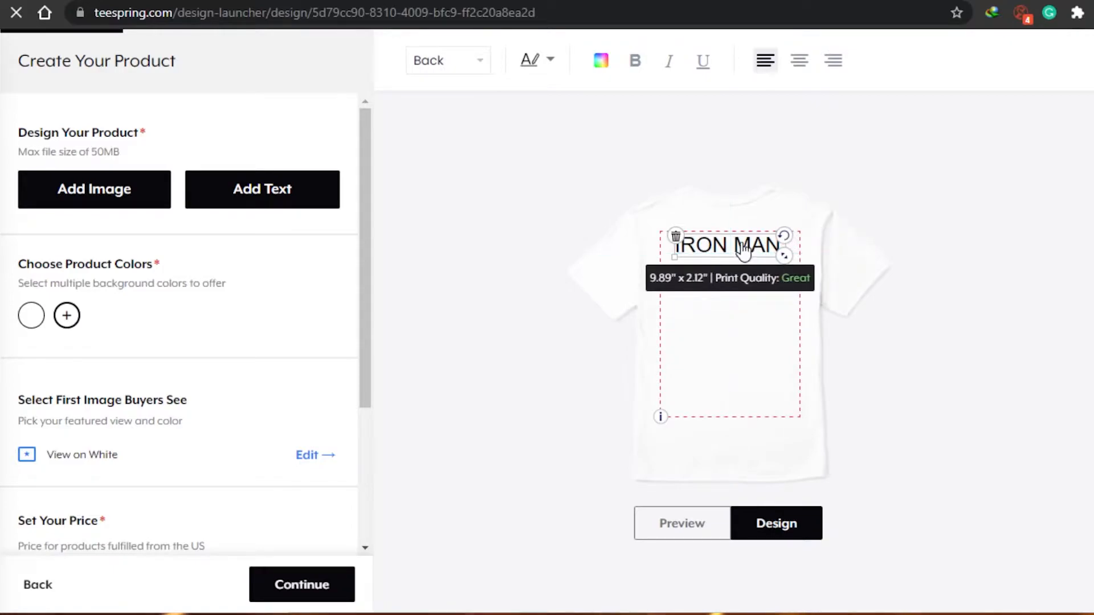
mouse_move(744, 250)
mouse_down()
mouse_move(740, 275)
mouse_move(737, 249)
mouse_up()
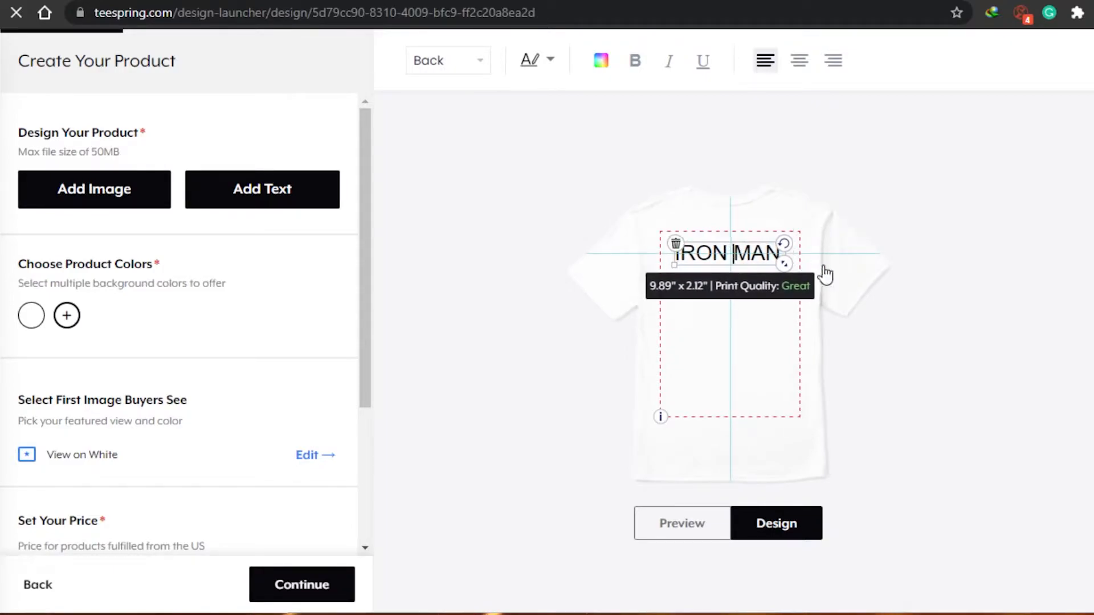
click(876, 285)
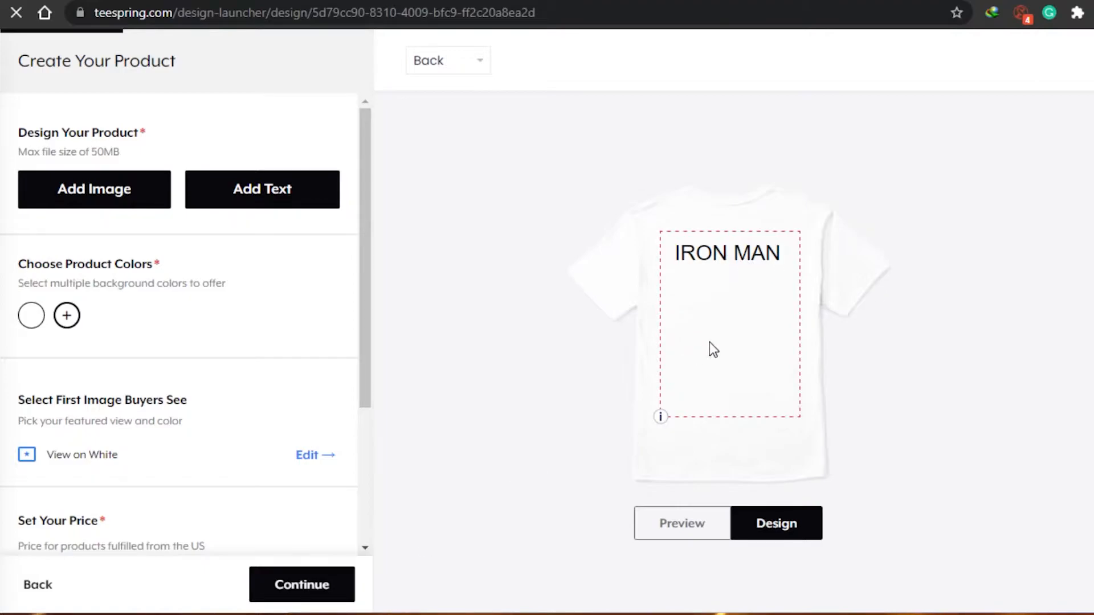
Try red on the IRON MAN back text and set its color to black
click(731, 261)
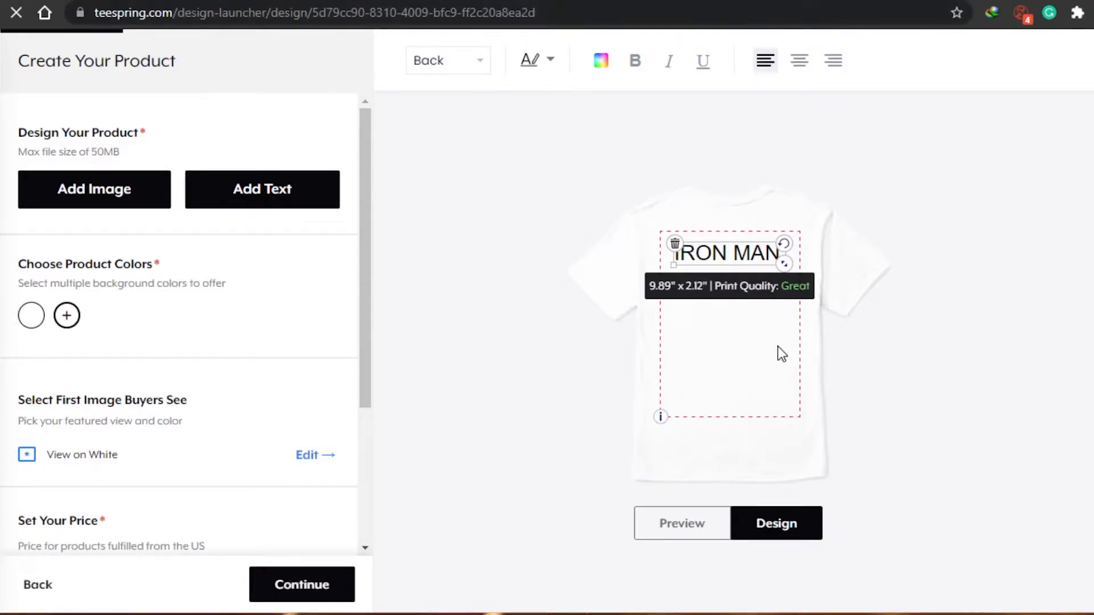
click(600, 63)
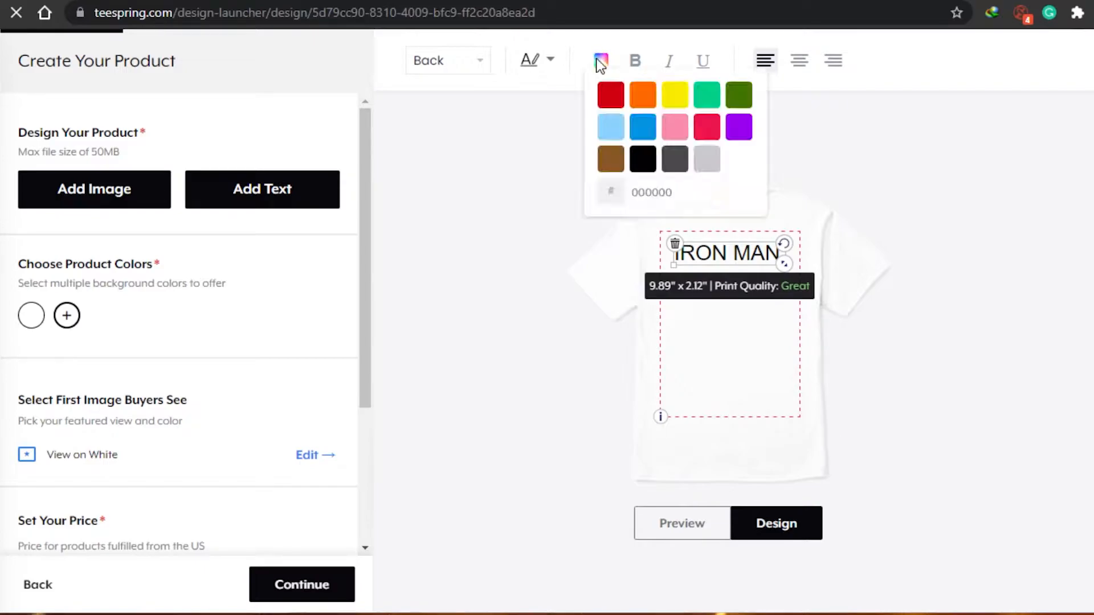
click(612, 102)
click(644, 162)
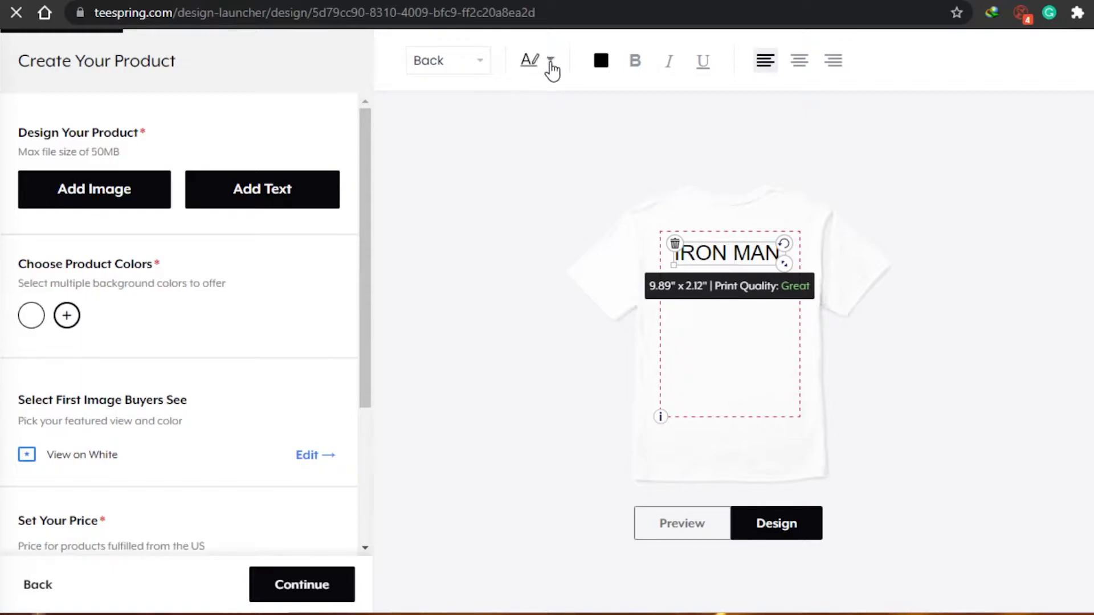
Change the IRON MAN text's font to Helvetica Black Cond and recenter the text on the shirt back
click(551, 65)
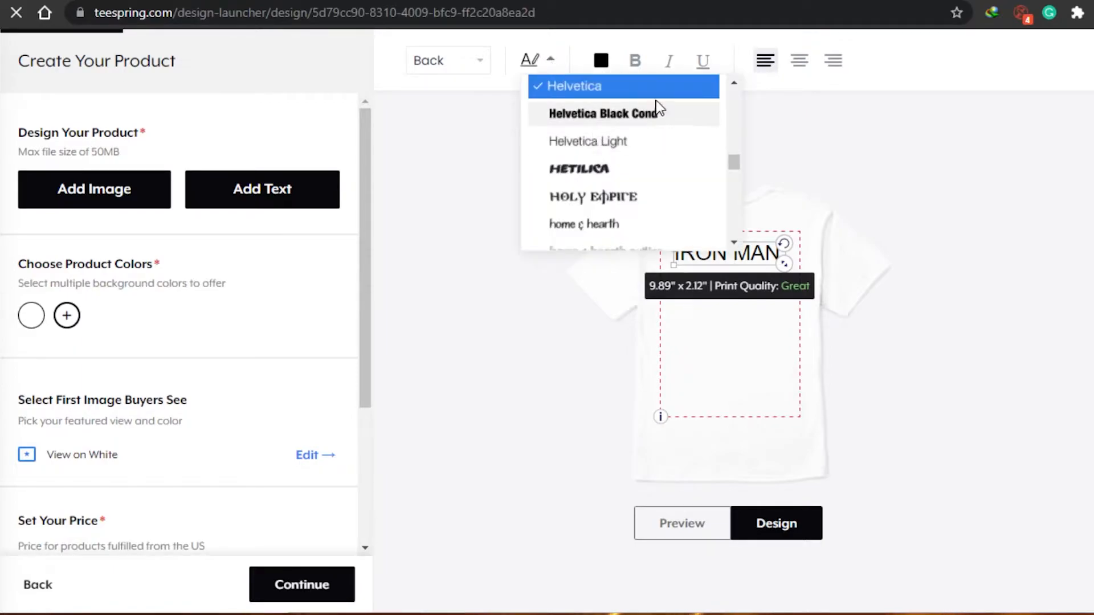
drag(734, 163, 731, 115)
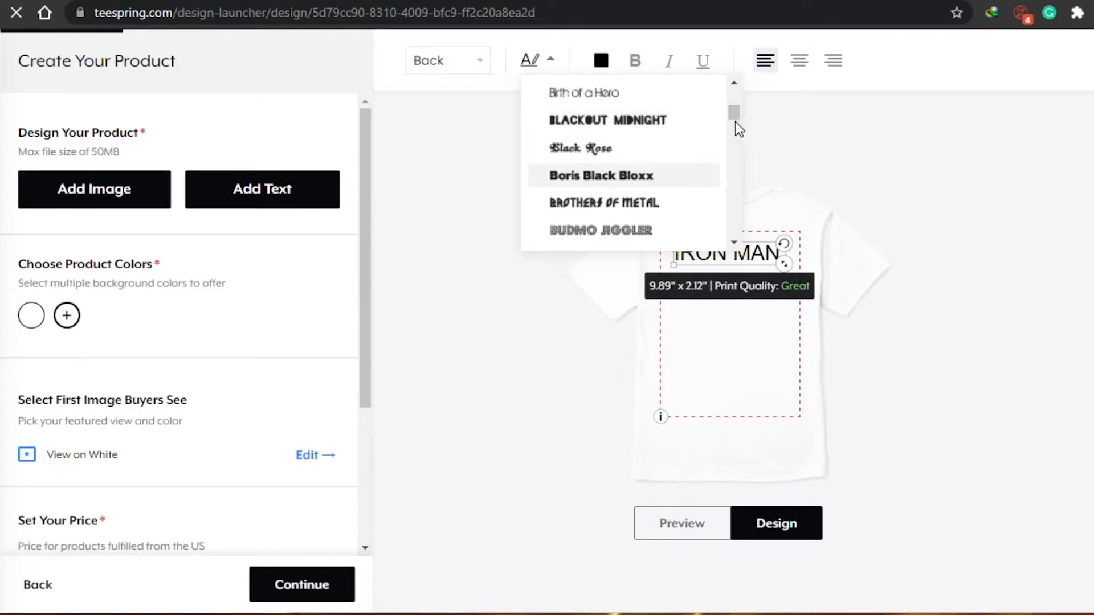
scroll(734, 120, down, 10)
click(551, 86)
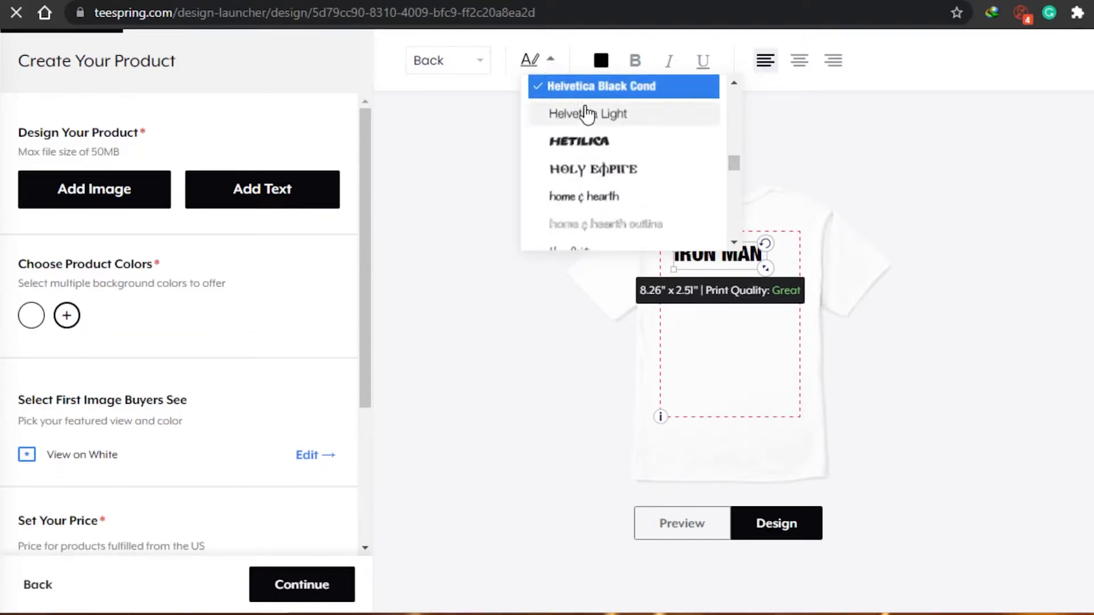
click(795, 165)
drag(744, 264, 729, 226)
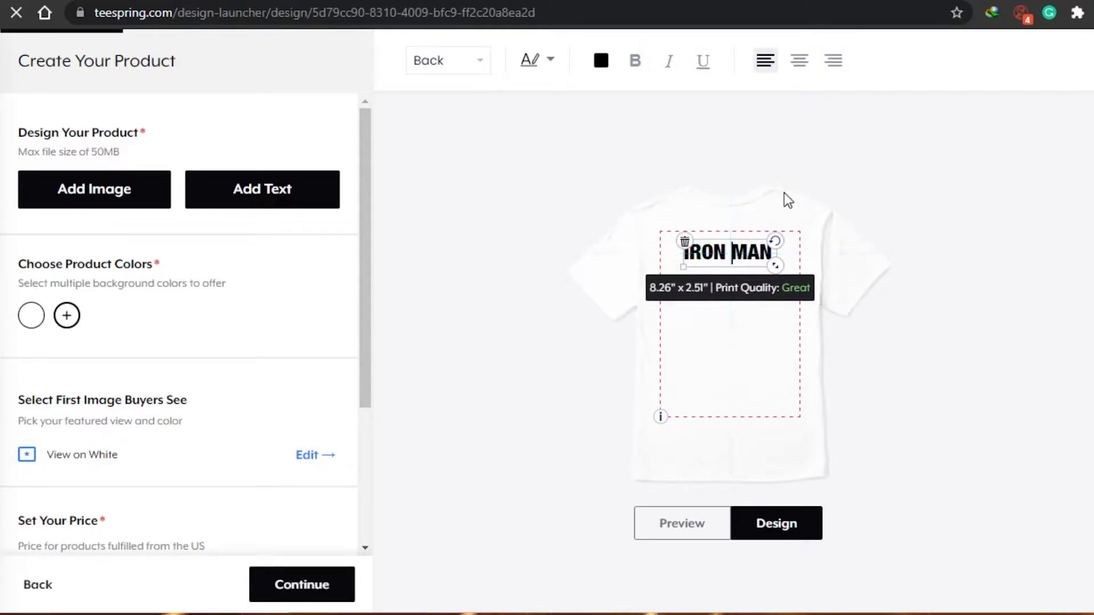
Try center alignment on the IRON MAN text and restore its left alignment
click(754, 261)
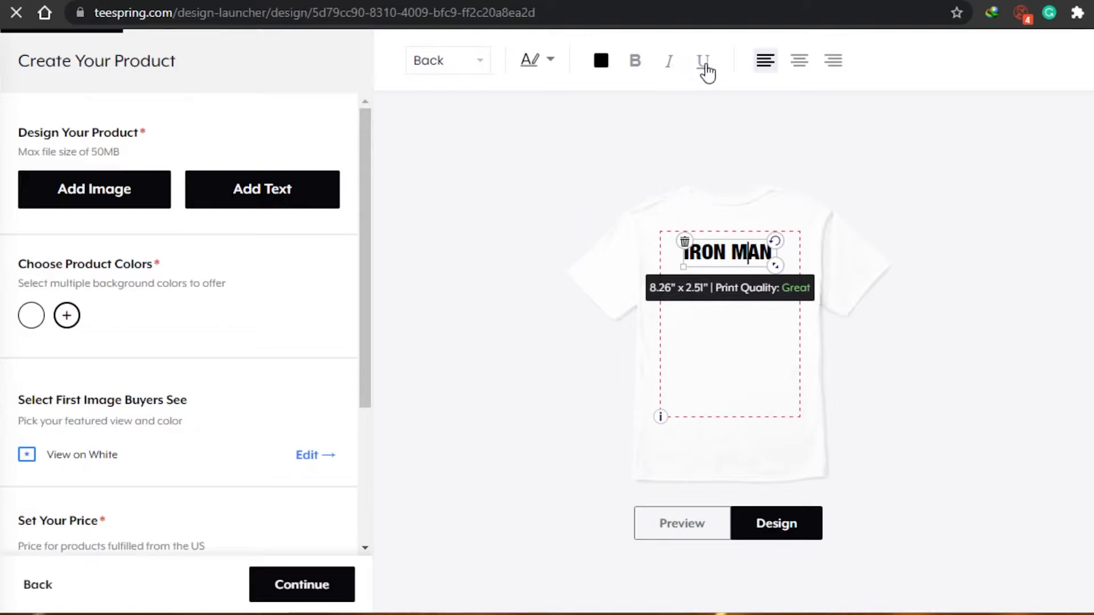
click(799, 67)
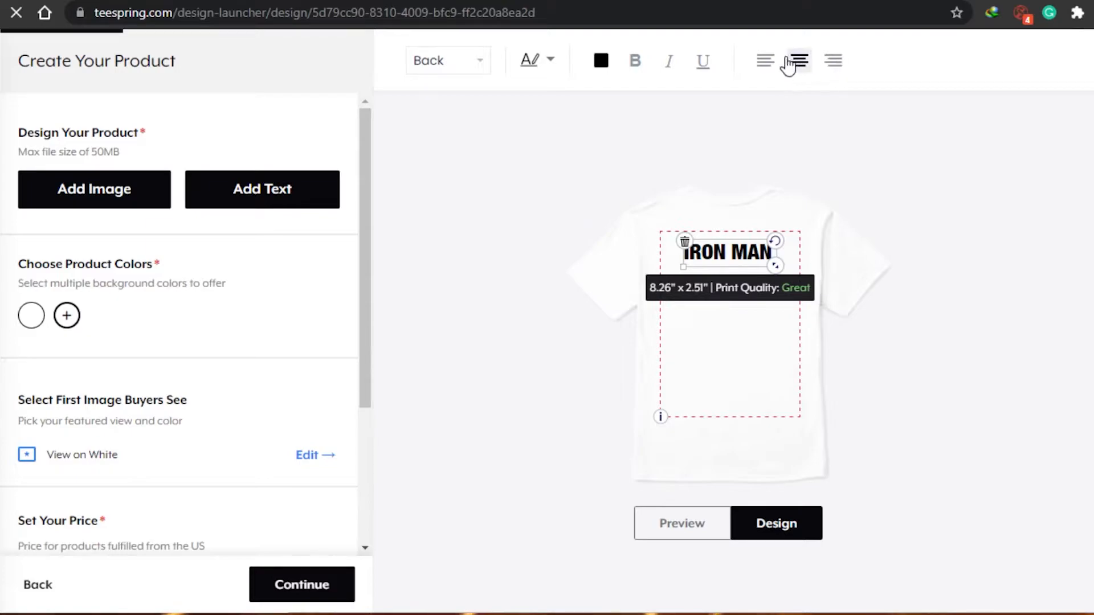
click(769, 62)
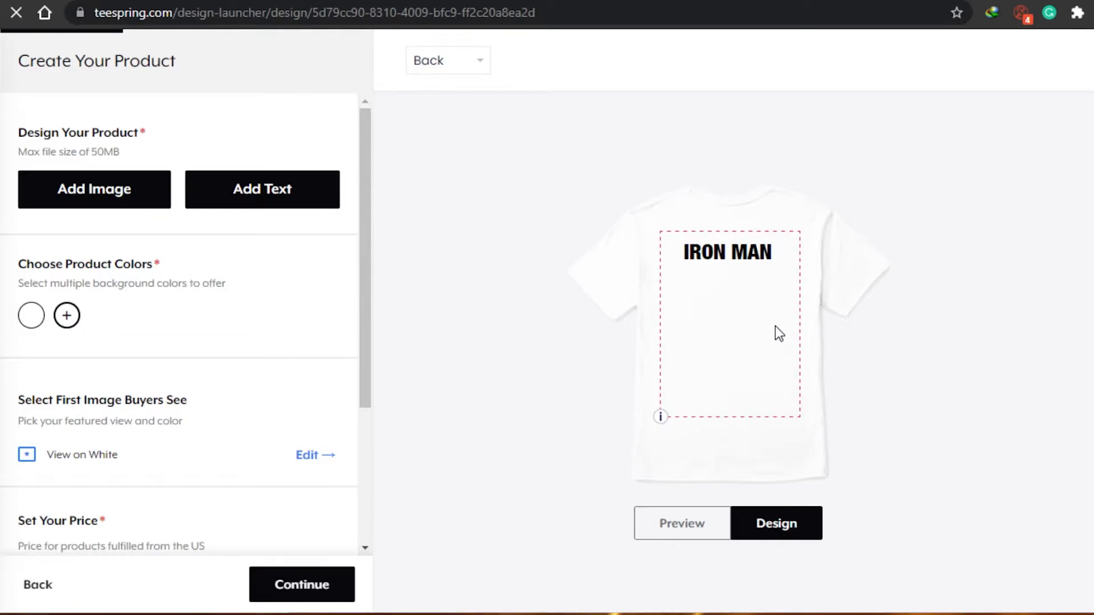
Delete the IRON MAN text from the back of the tee and return to the front view
click(750, 254)
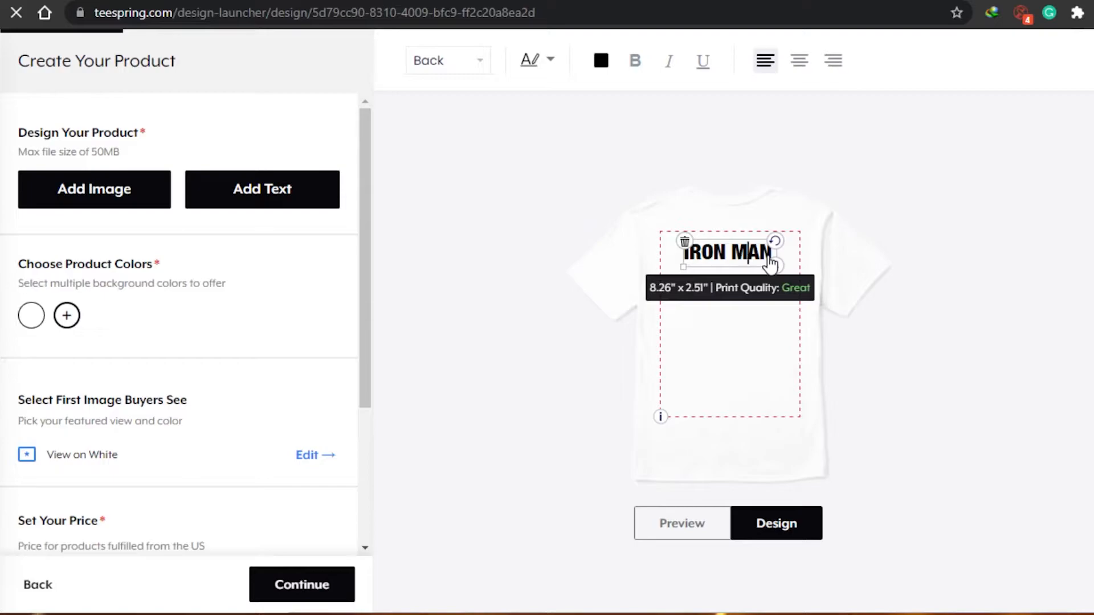
click(684, 241)
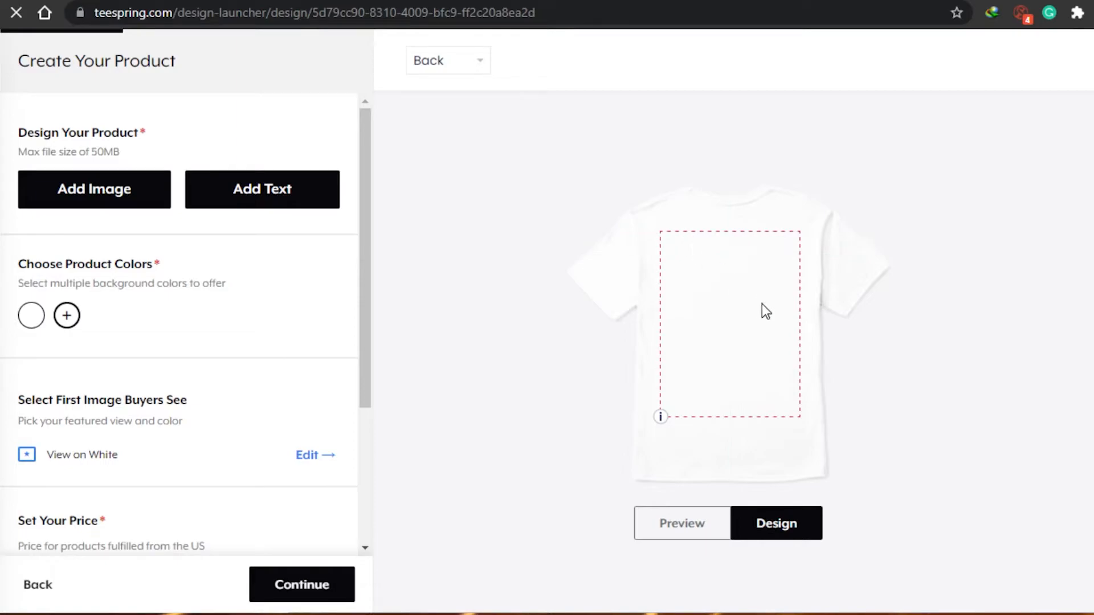
click(485, 68)
click(472, 85)
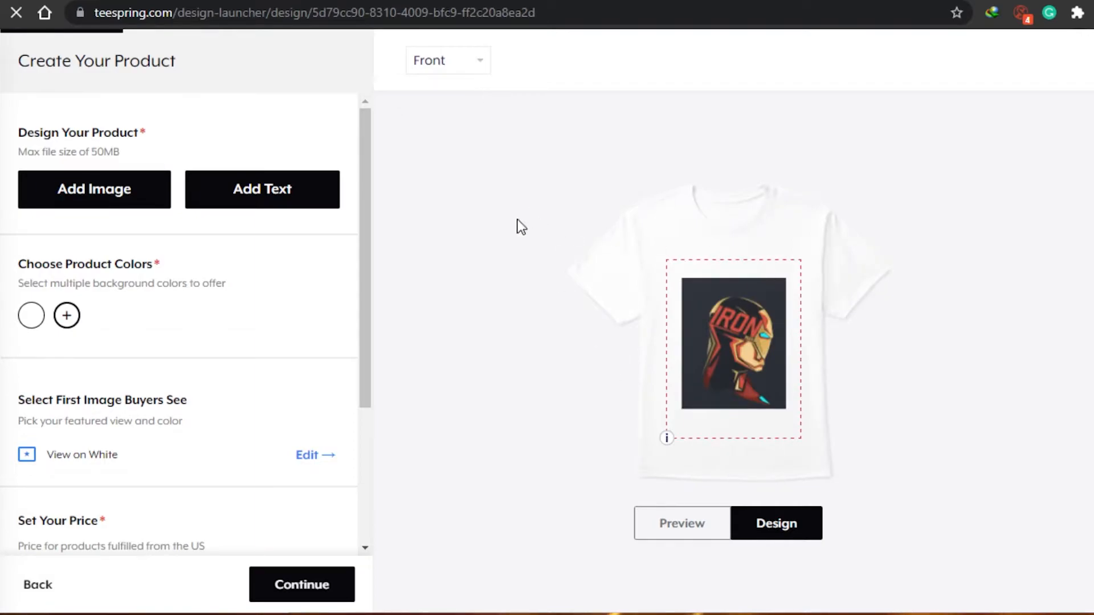
Add black, navy, royal blue and red to the background colors offered for the tee
scroll(366, 223, down, 1)
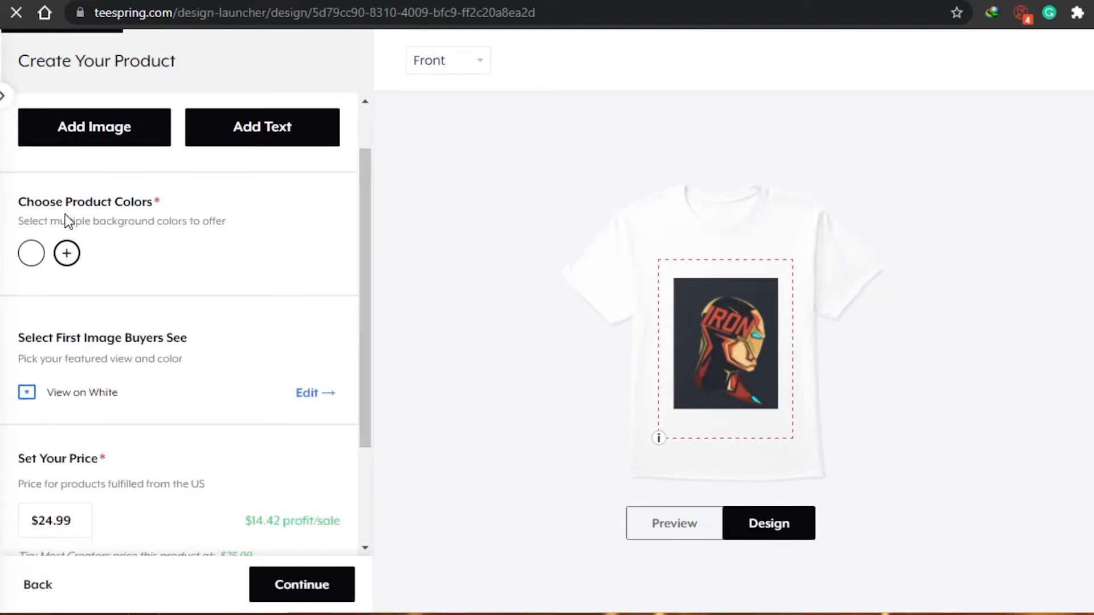
click(66, 253)
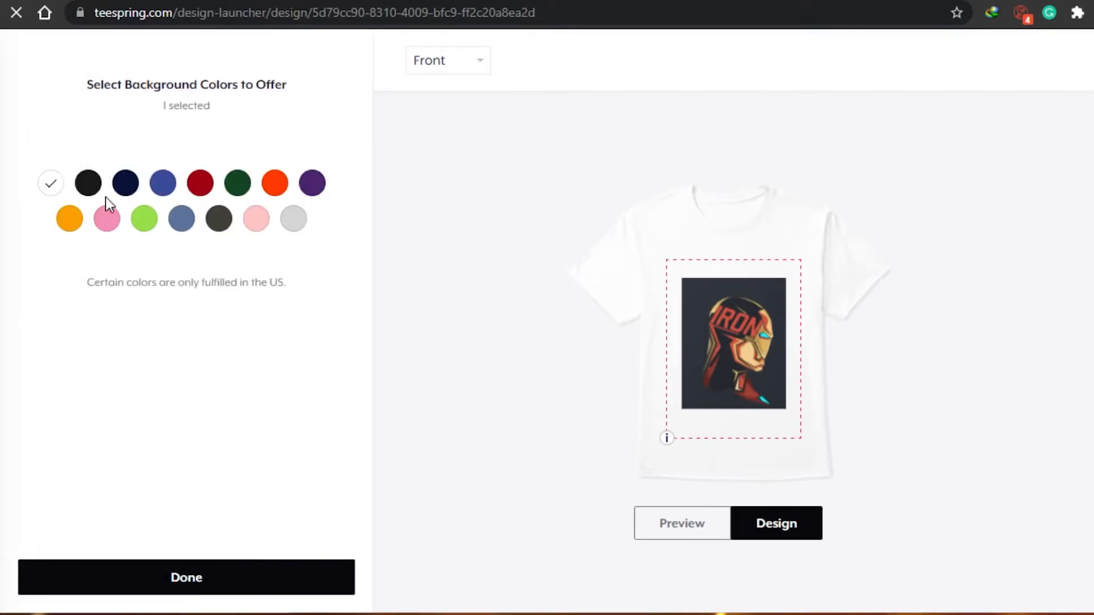
click(90, 191)
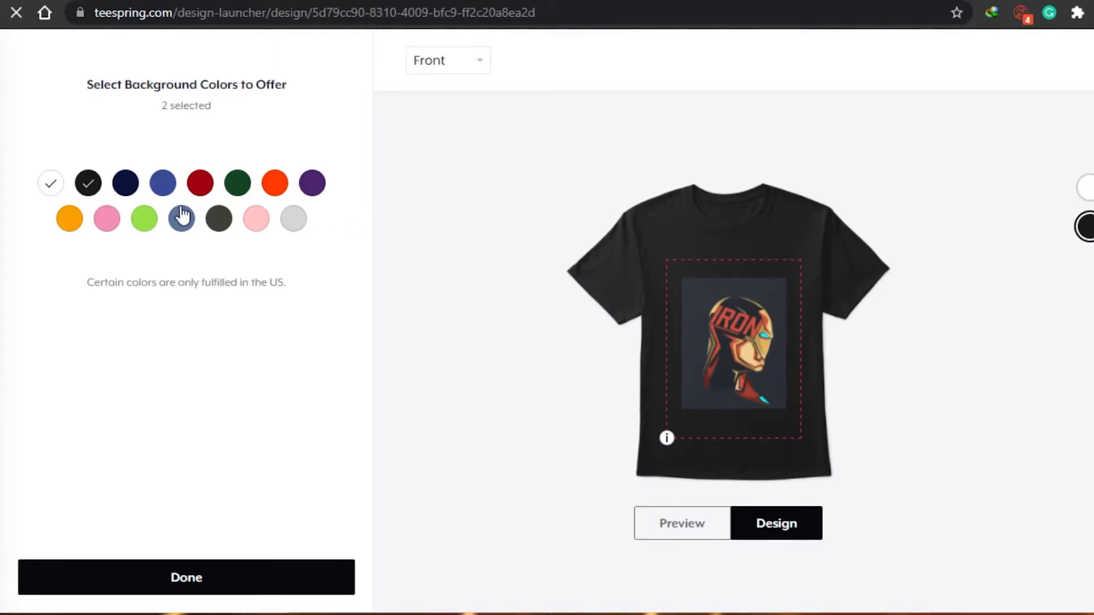
click(125, 185)
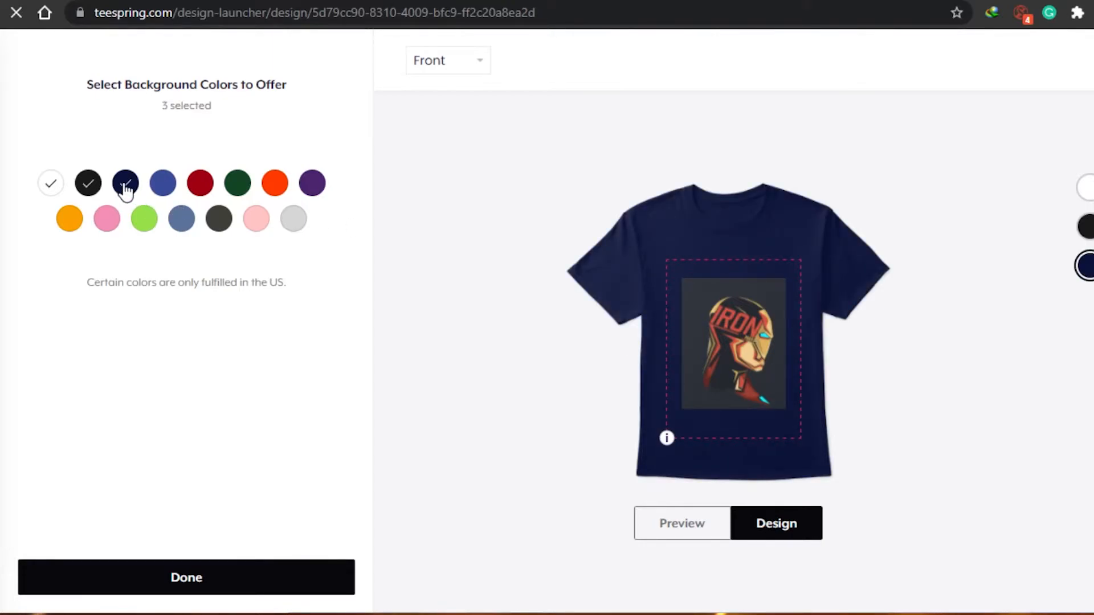
click(163, 183)
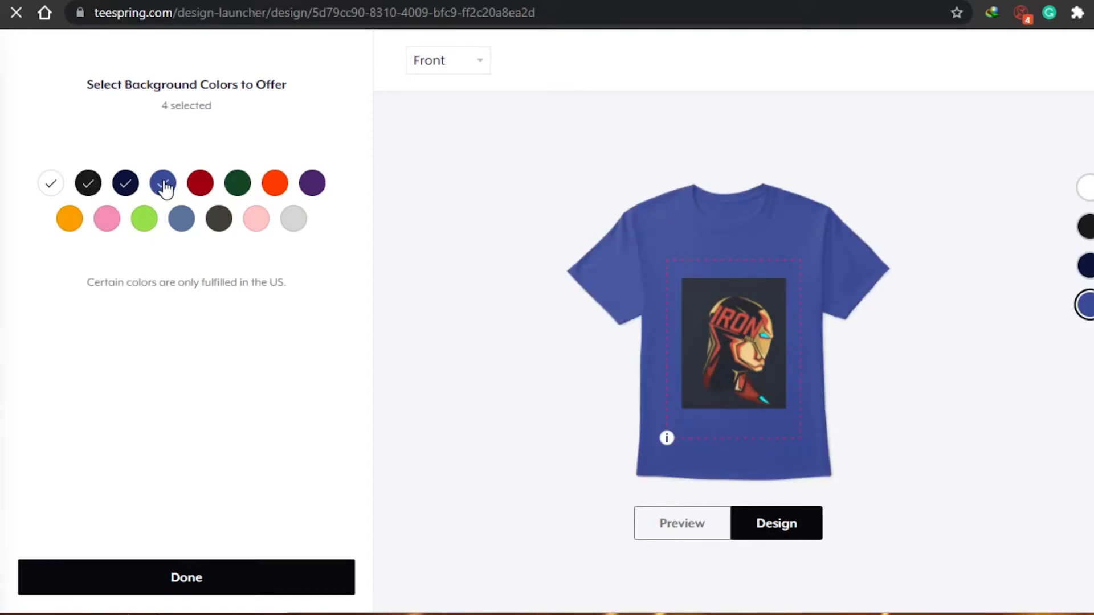
click(197, 190)
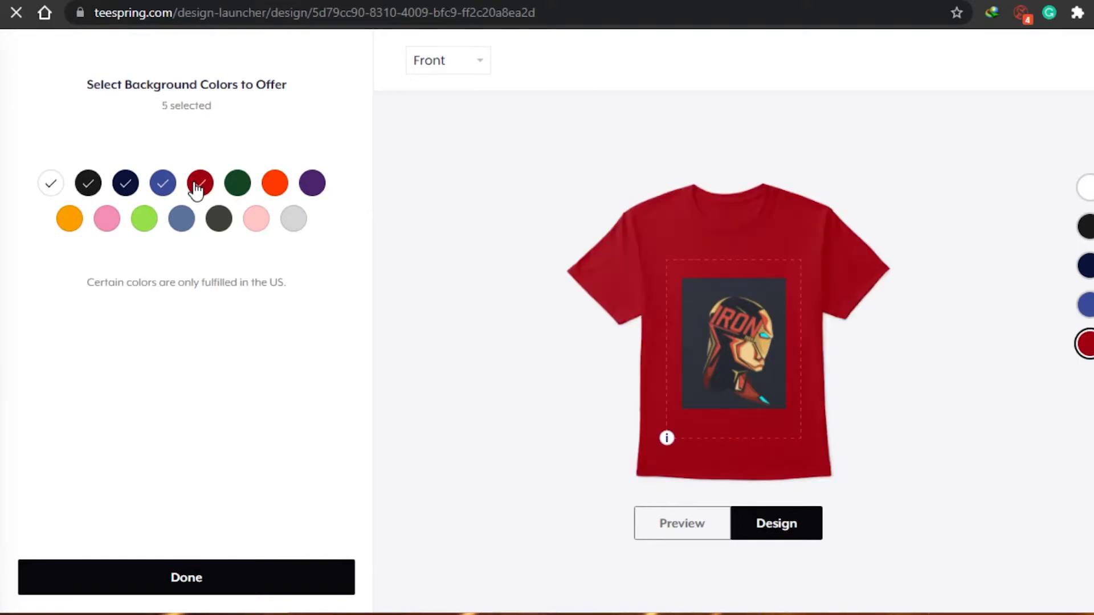
Try dark green as an offered tee color and remove it from the selection
click(233, 189)
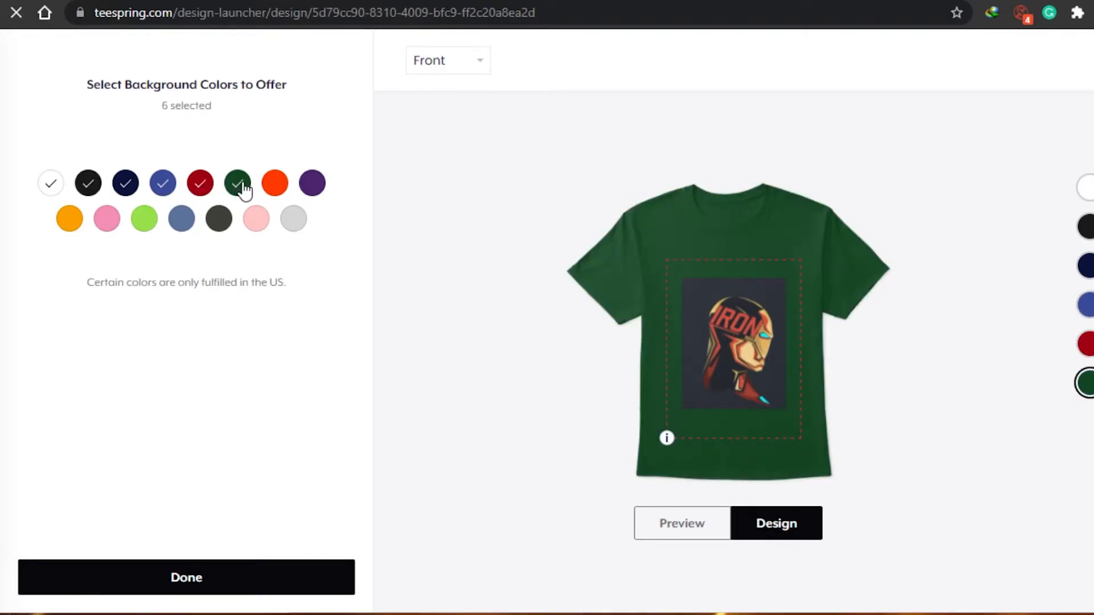
click(244, 191)
click(243, 190)
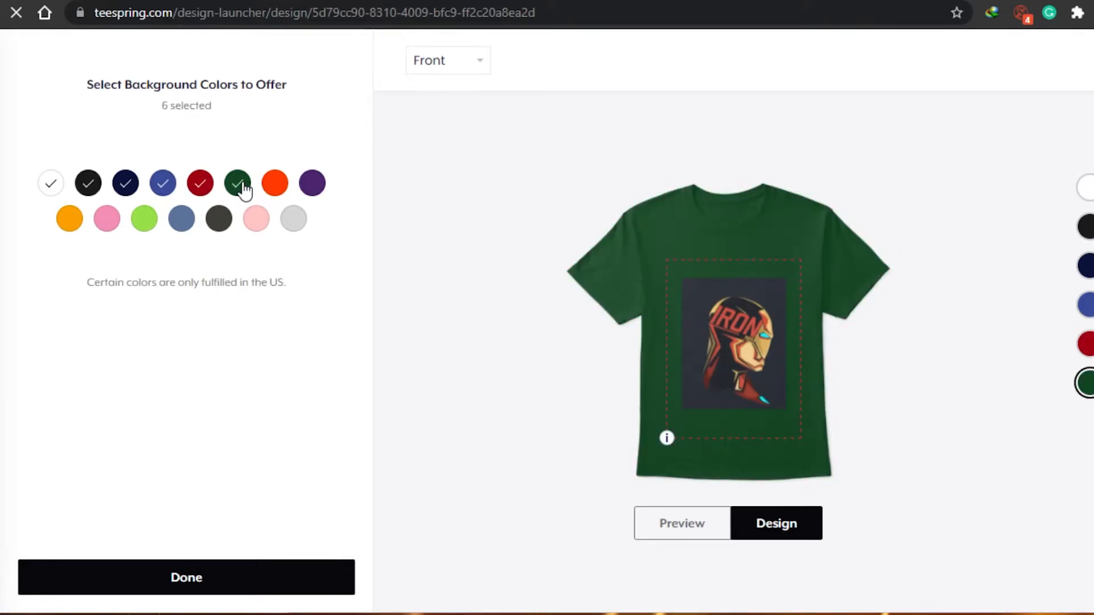
click(244, 190)
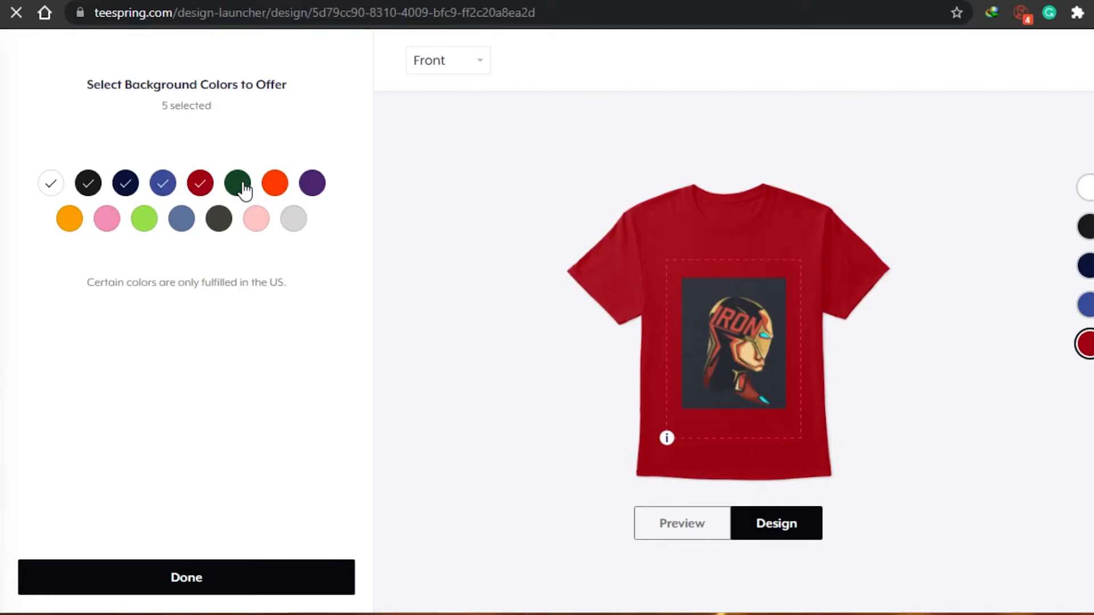
Try dark green once more and deselect it, and add orange, purple and gold to the offered tee colors
click(238, 190)
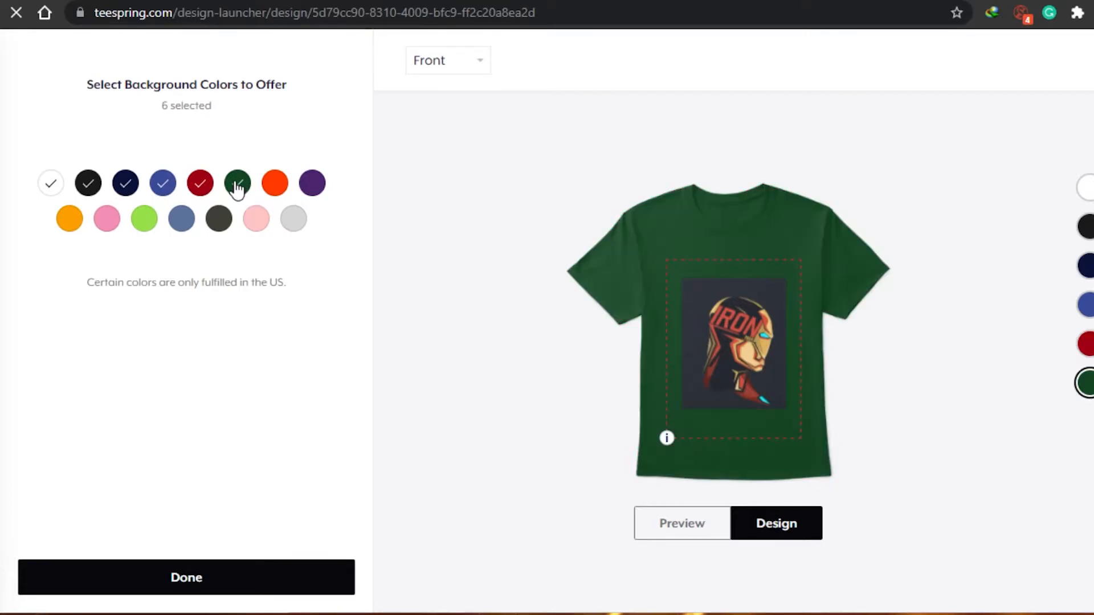
click(238, 190)
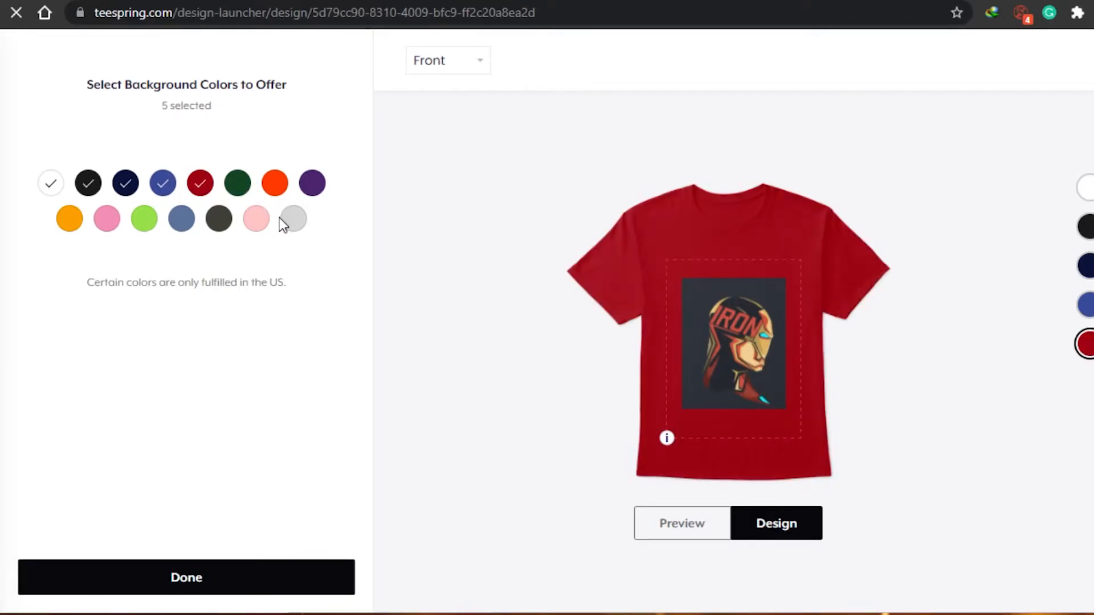
click(276, 188)
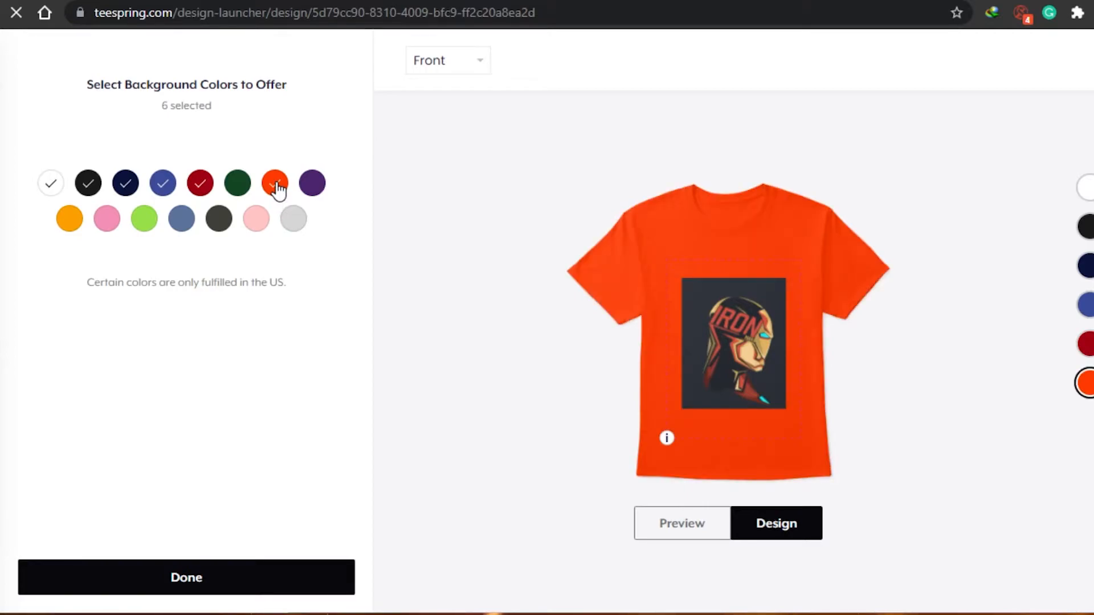
click(312, 185)
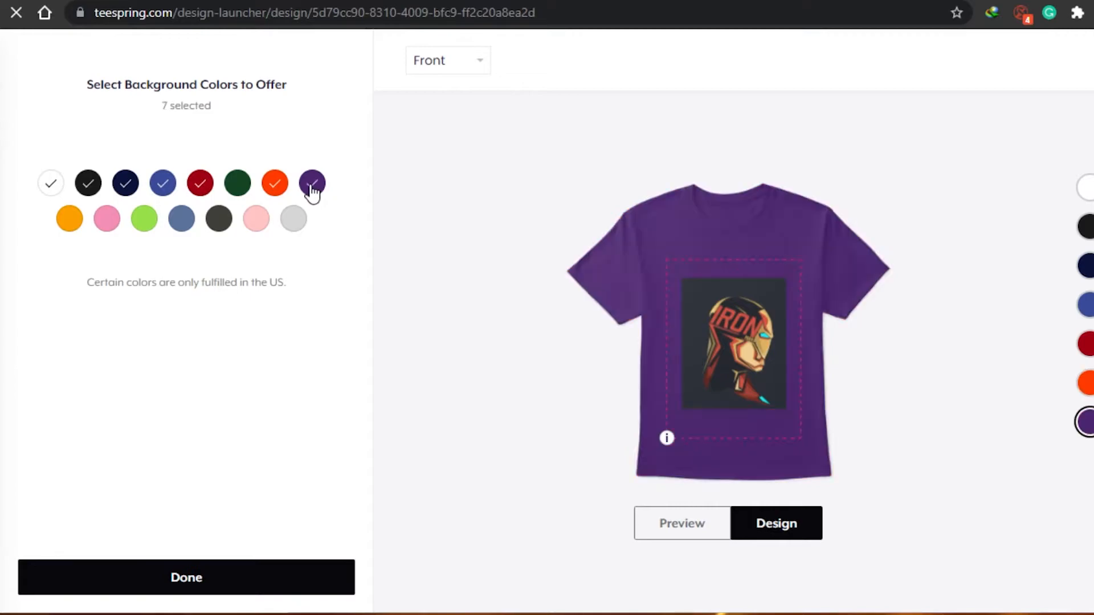
click(71, 228)
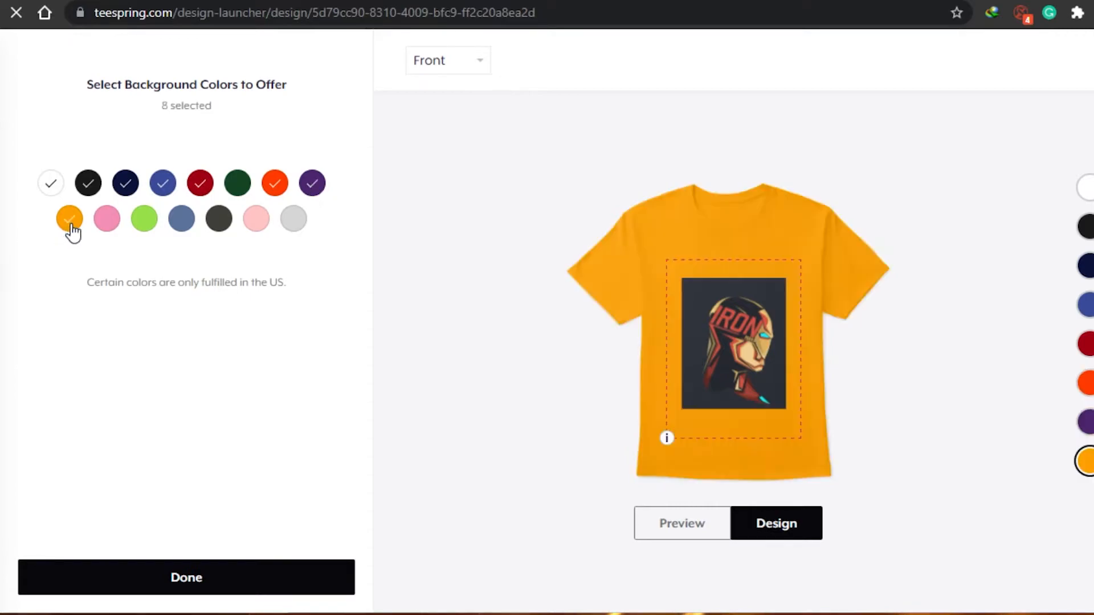
Try pink and remove it, and add lime green, slate blue, charcoal, light pink and light gray to the offered colors
click(110, 229)
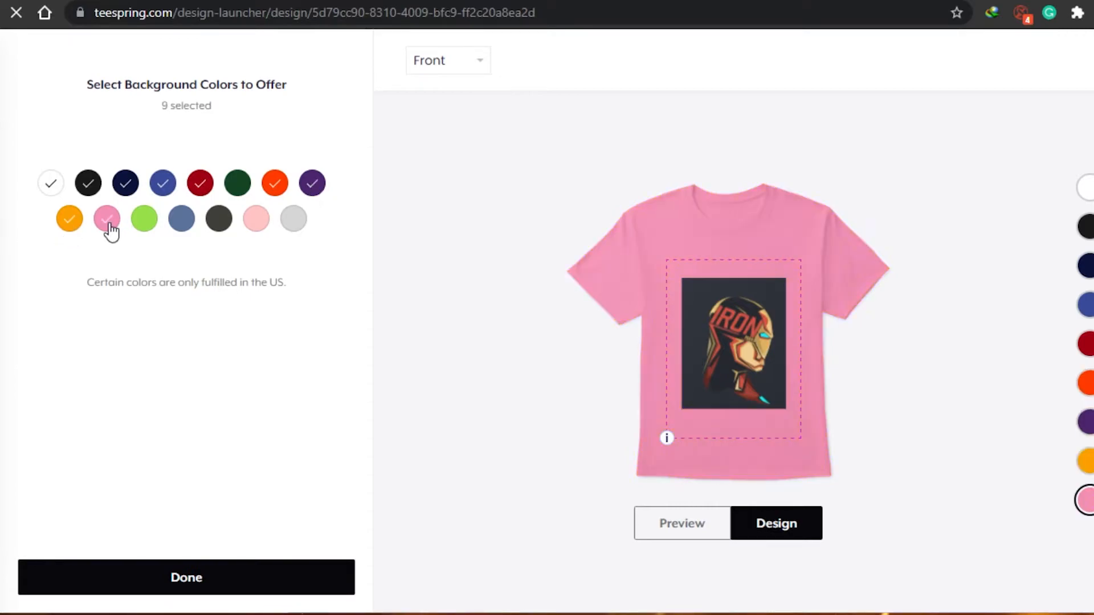
click(109, 228)
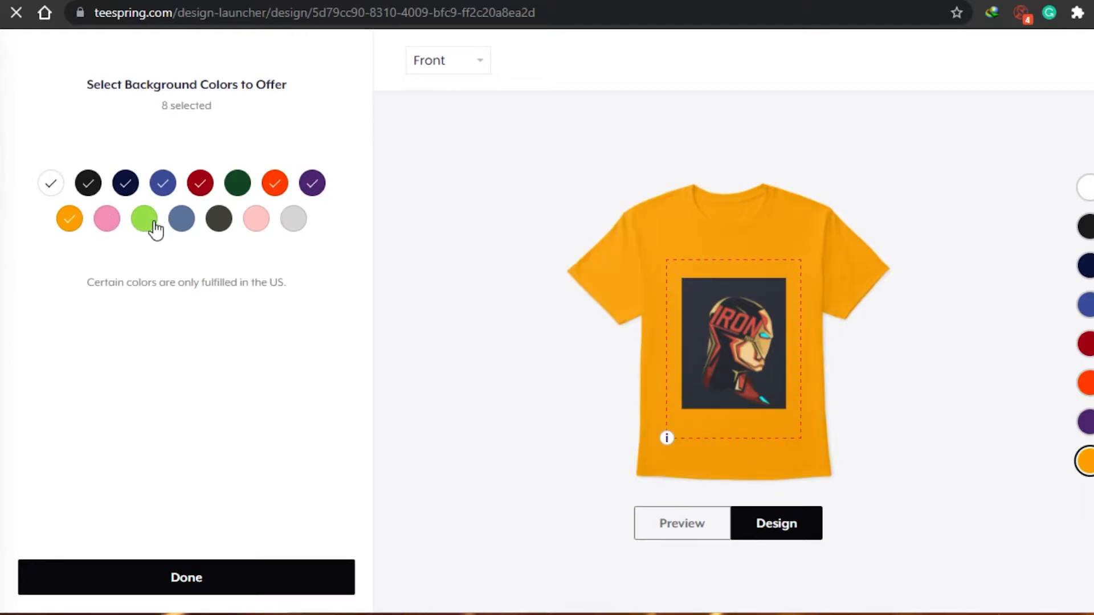
click(150, 227)
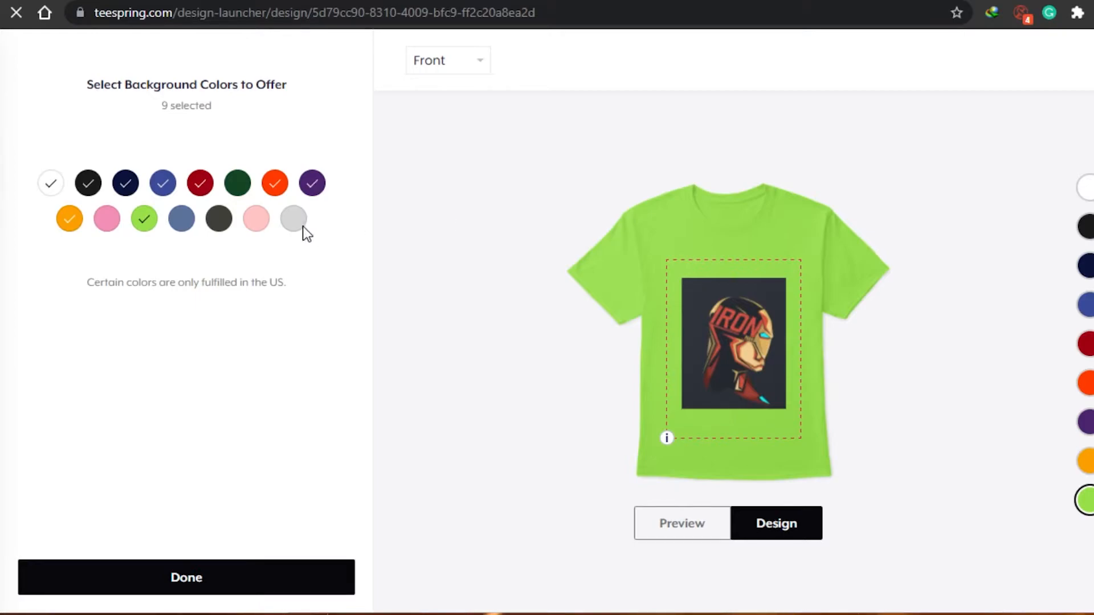
click(183, 223)
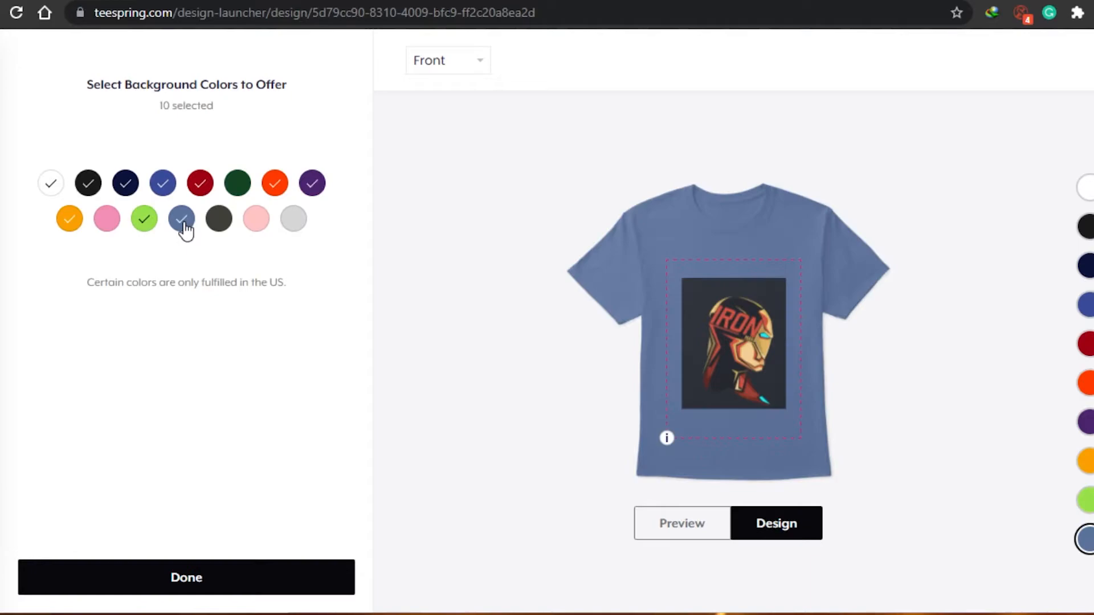
click(220, 223)
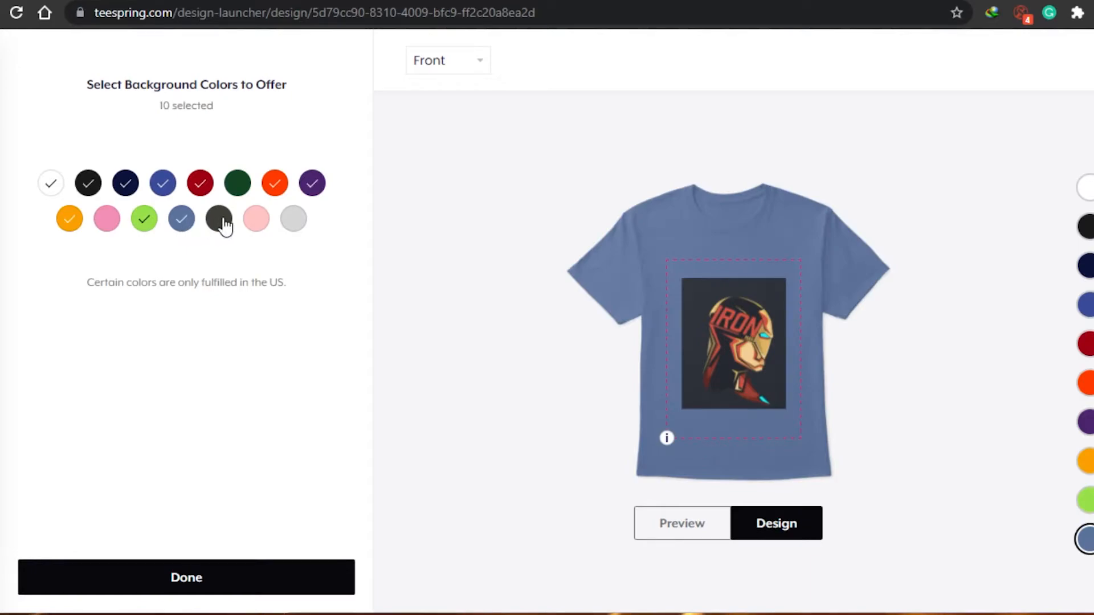
click(259, 221)
click(296, 220)
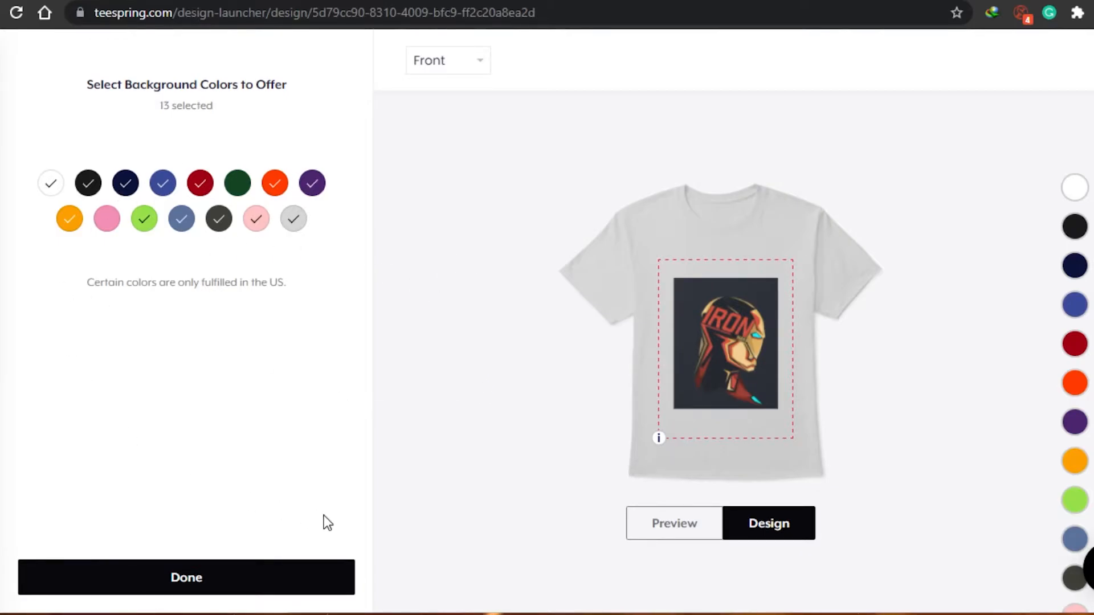
click(287, 582)
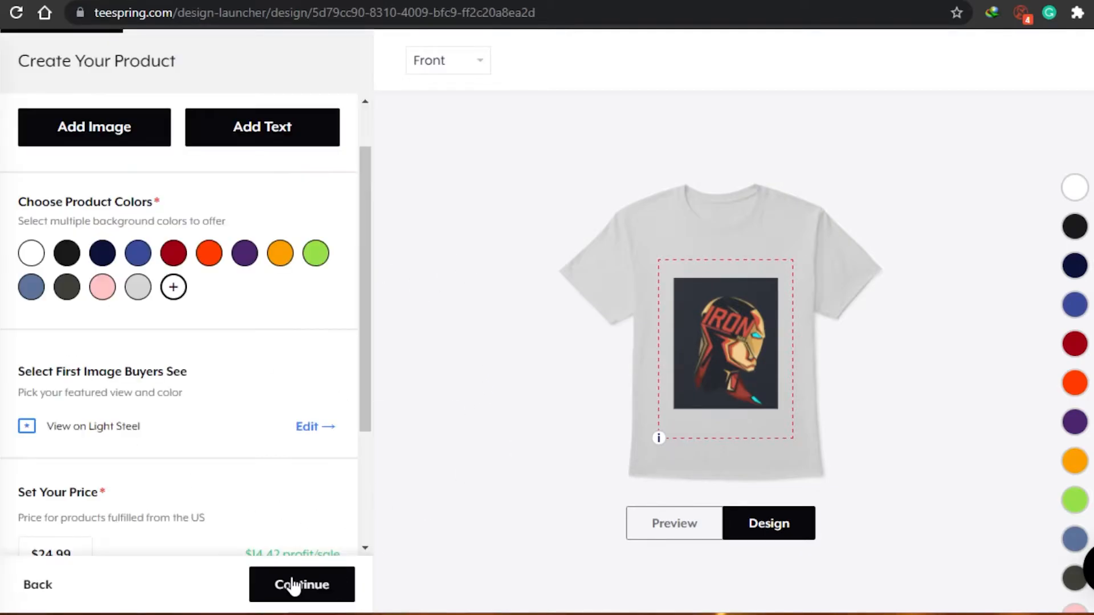
Set the first image buyers see to the front view on Deep Red
drag(364, 301, 365, 454)
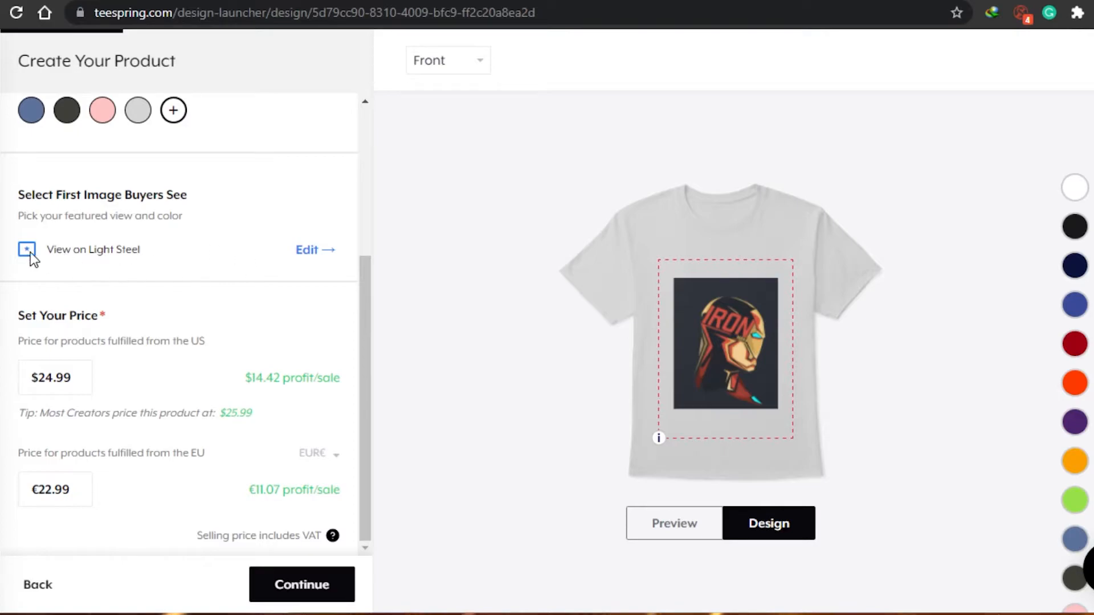
click(306, 251)
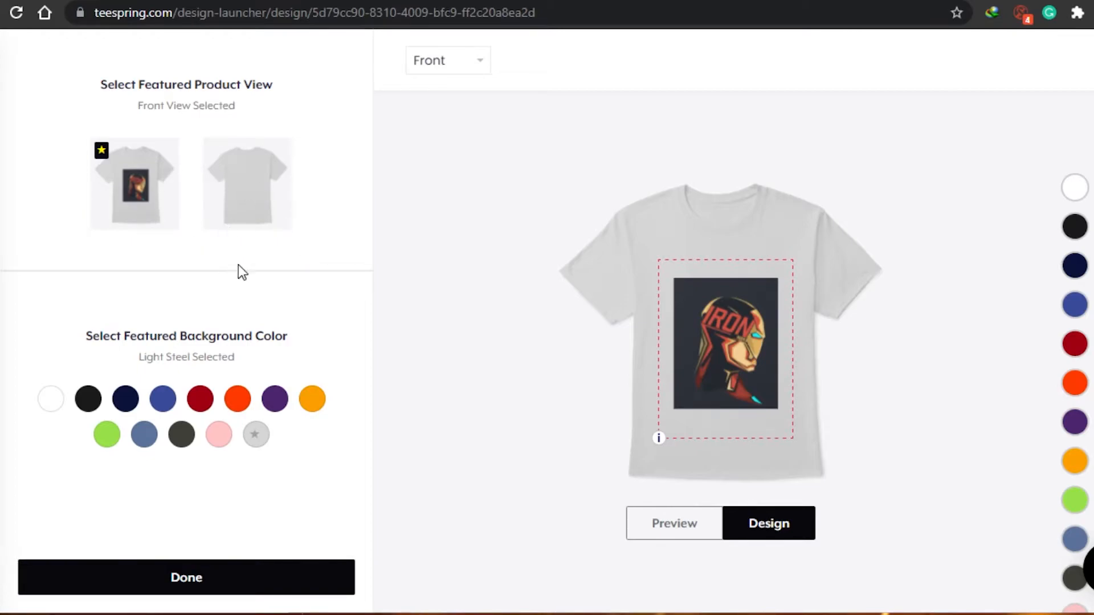
click(200, 401)
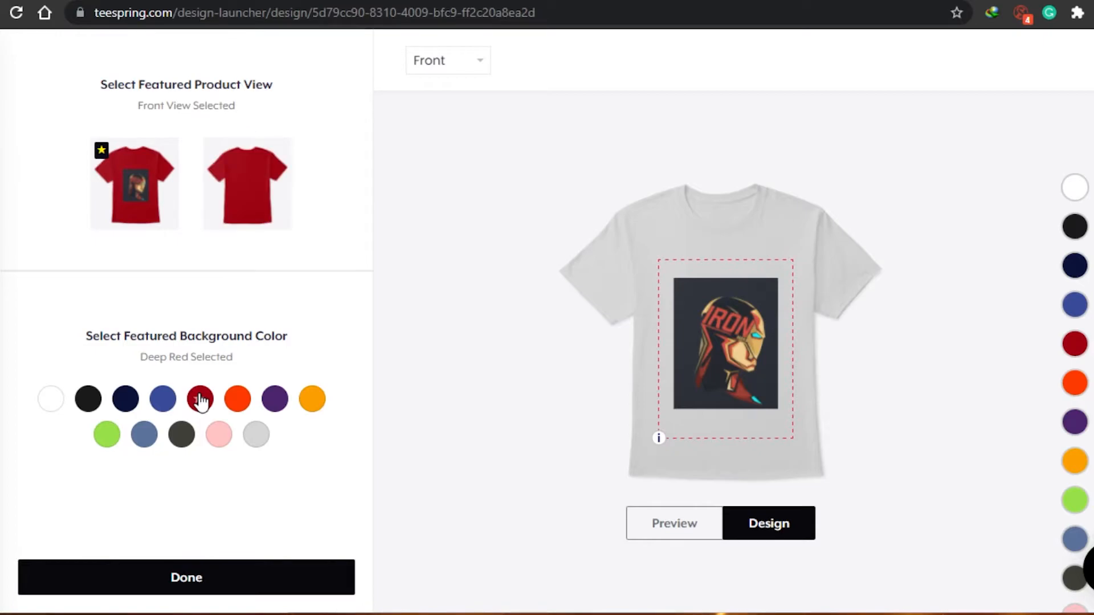
click(237, 401)
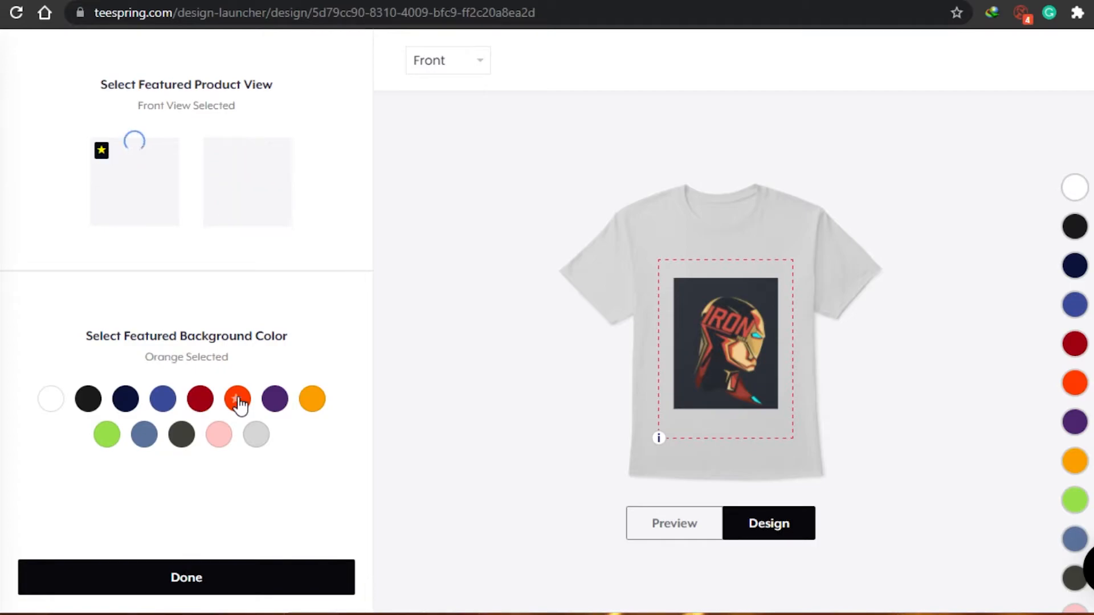
click(200, 399)
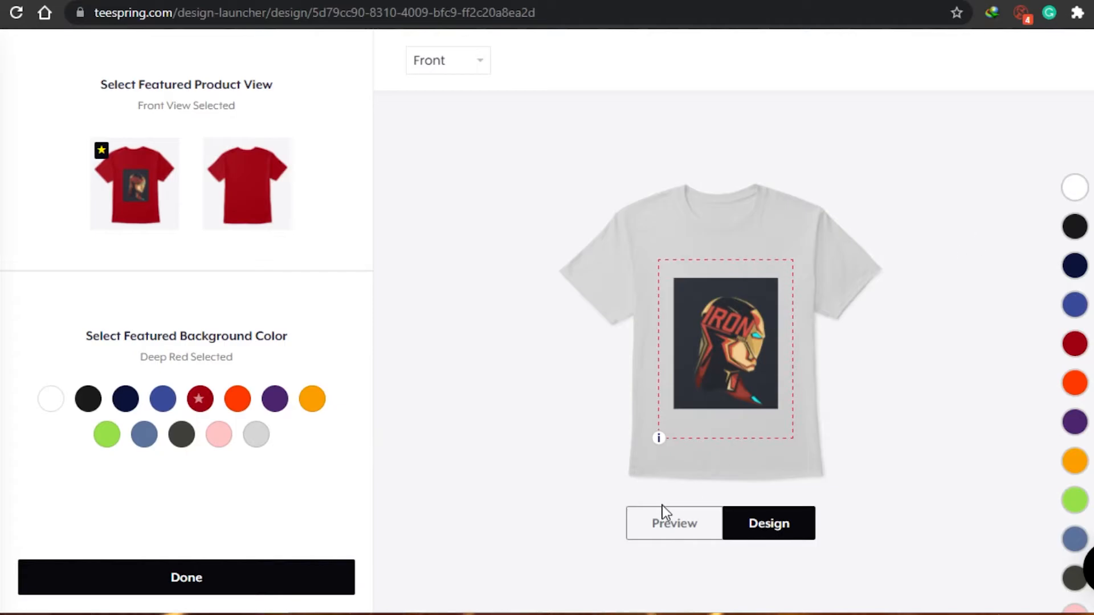
click(333, 580)
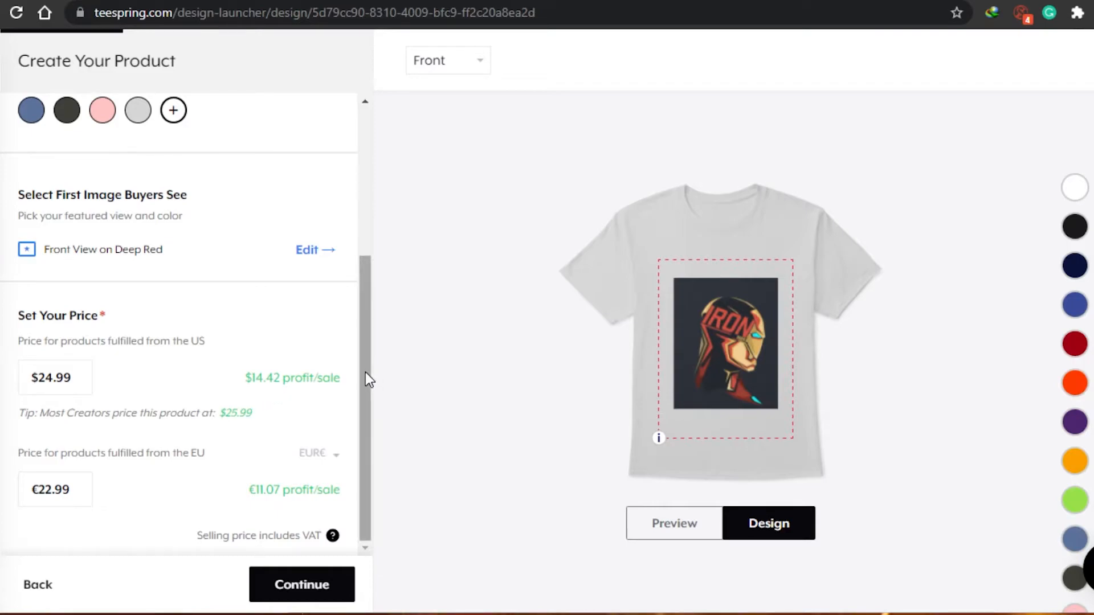
Set the selling price for tees fulfilled from the US to $21.99
drag(367, 402, 374, 444)
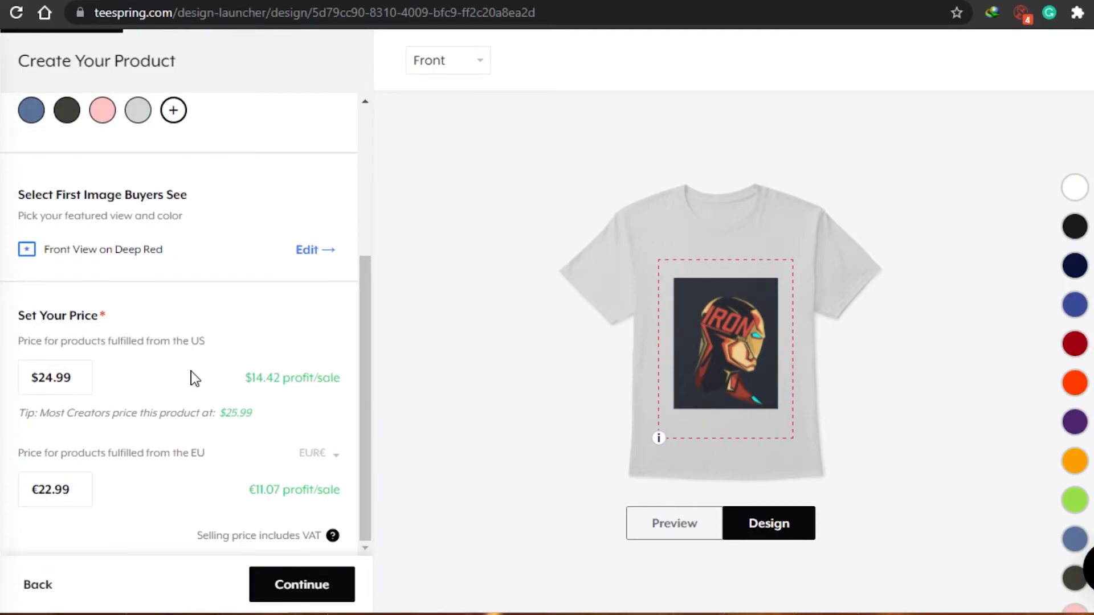
click(53, 377)
key(BackSpace)
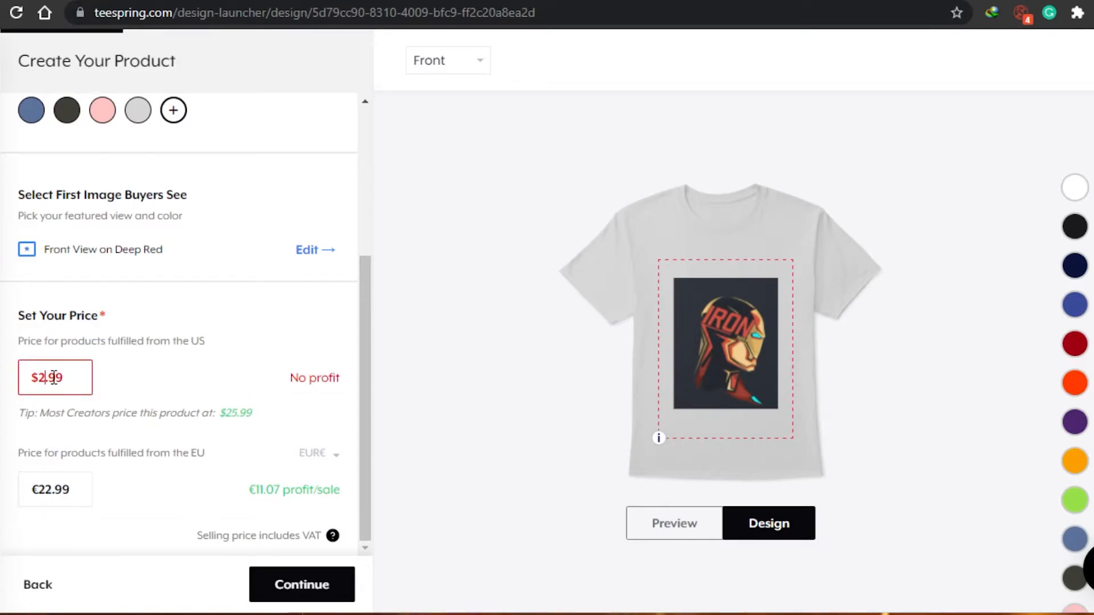
text(1)
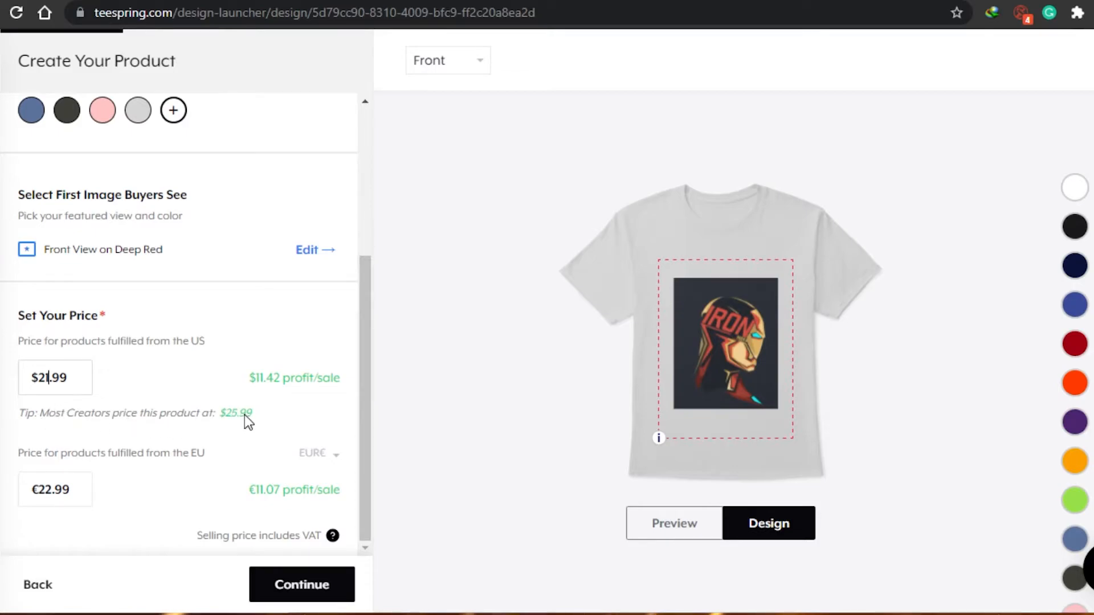
mouse_move(369, 378)
mouse_down()
mouse_move(381, 255)
mouse_move(382, 390)
mouse_up()
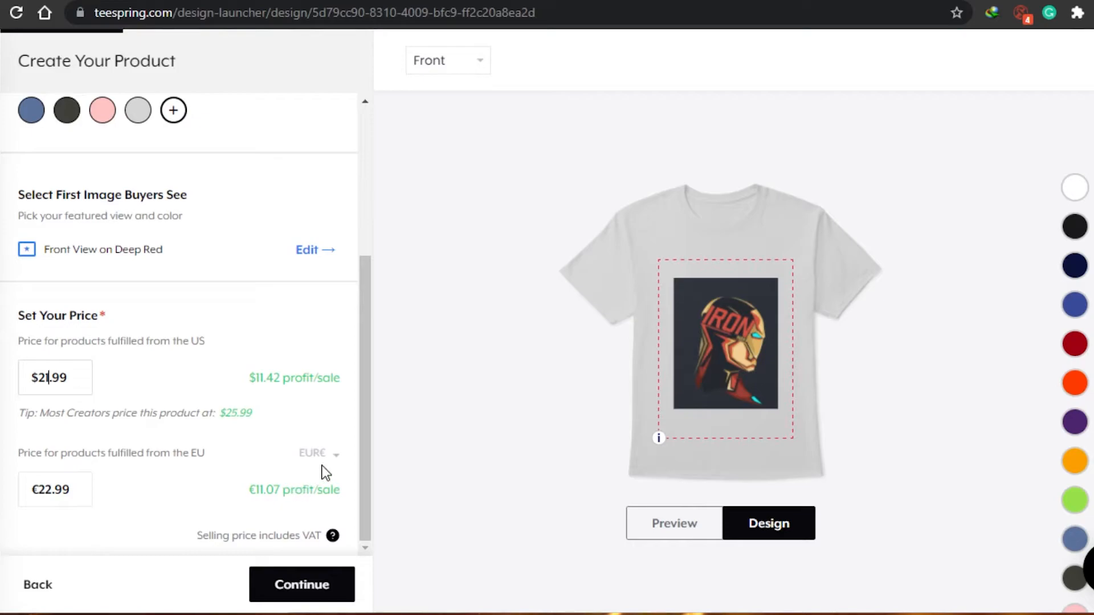
Keep EUR as the EU currency, try an EU price of €21.99 and restore it to €22.99
click(335, 456)
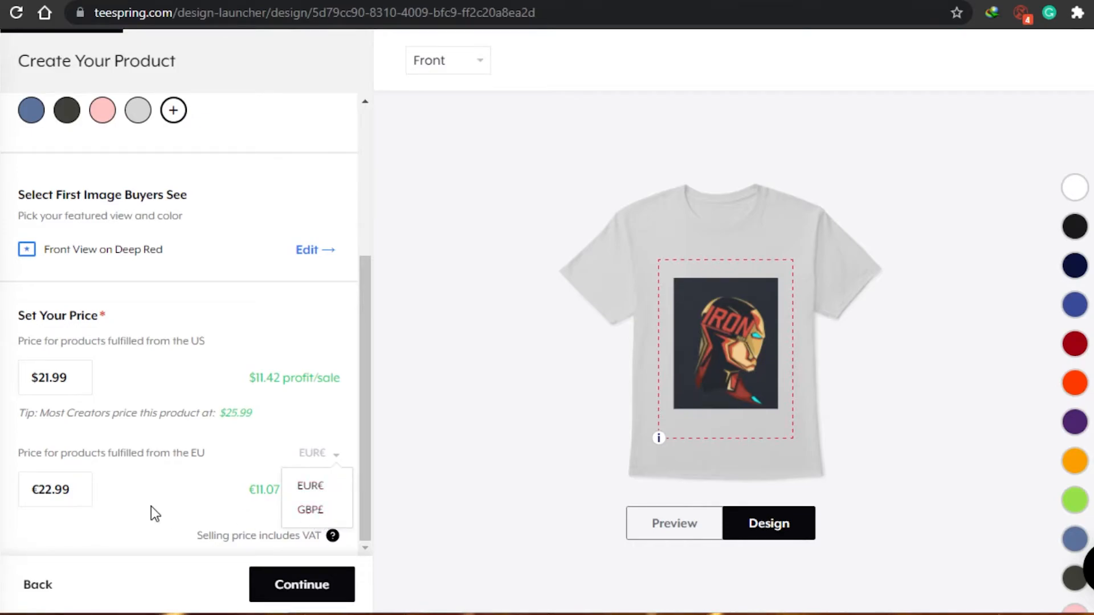
click(312, 486)
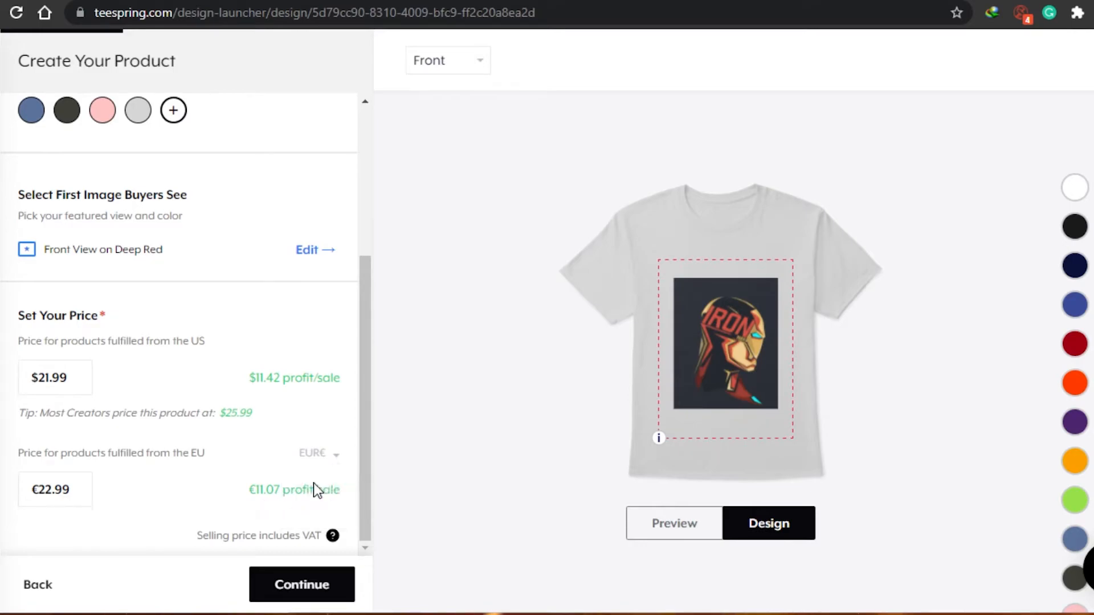
click(51, 490)
key(BackSpace)
text(1)
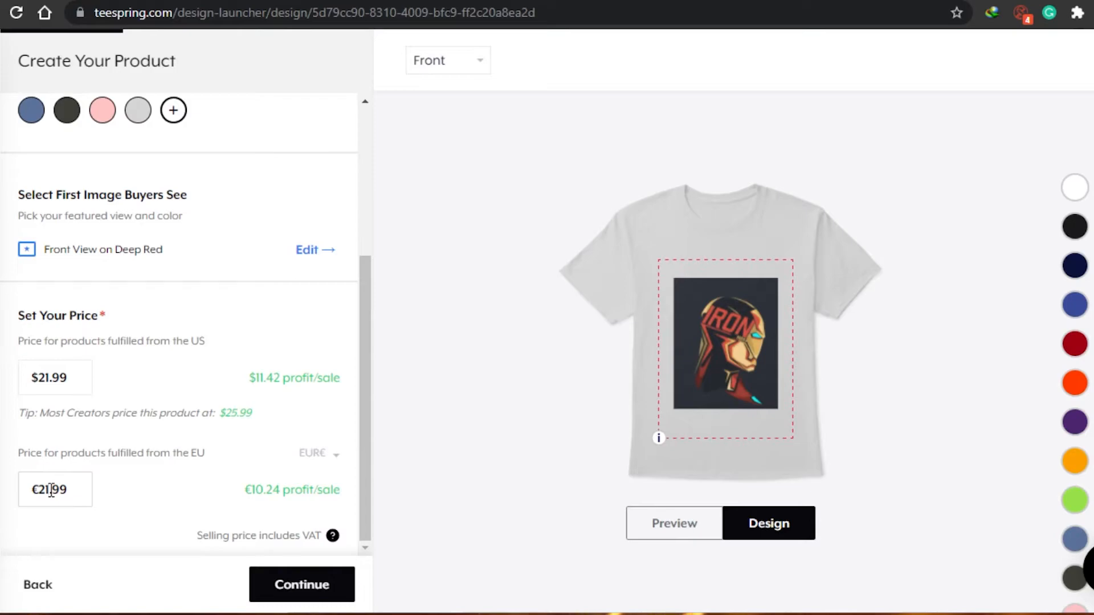
key(BackSpace)
text(2)
click(375, 409)
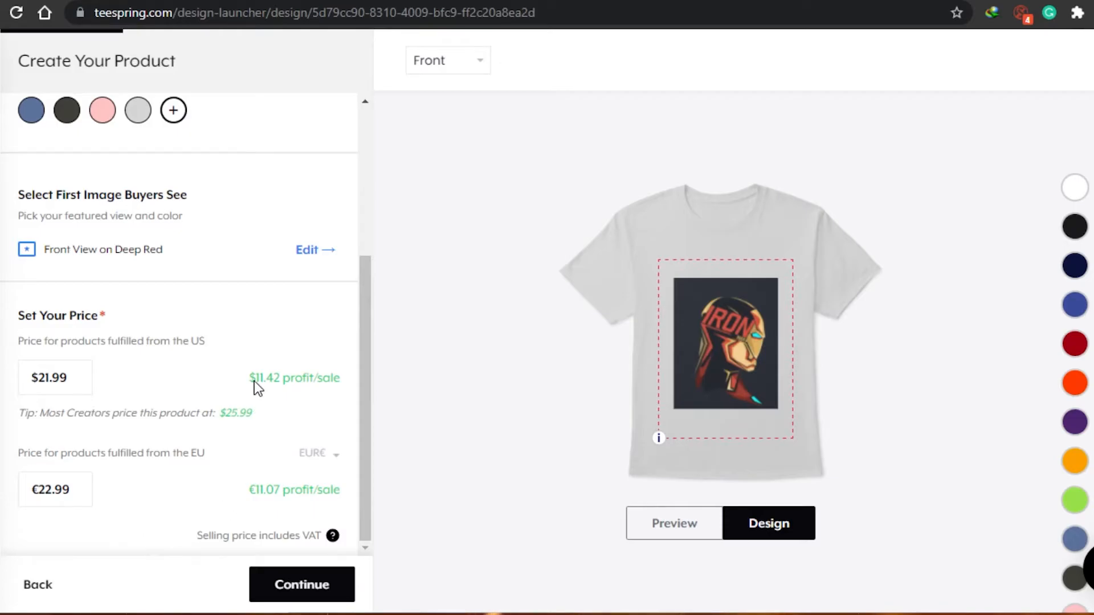
Preview the finished design on the front of the tee and continue to adding more products
scroll(371, 498, up, 2)
scroll(379, 445, down, 2)
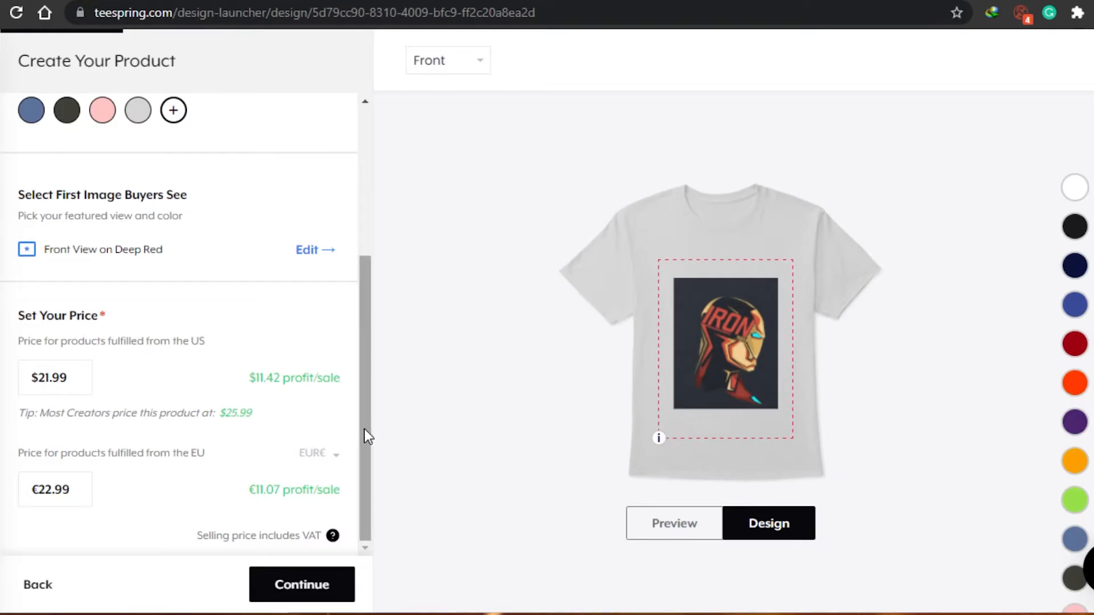
drag(363, 438, 364, 292)
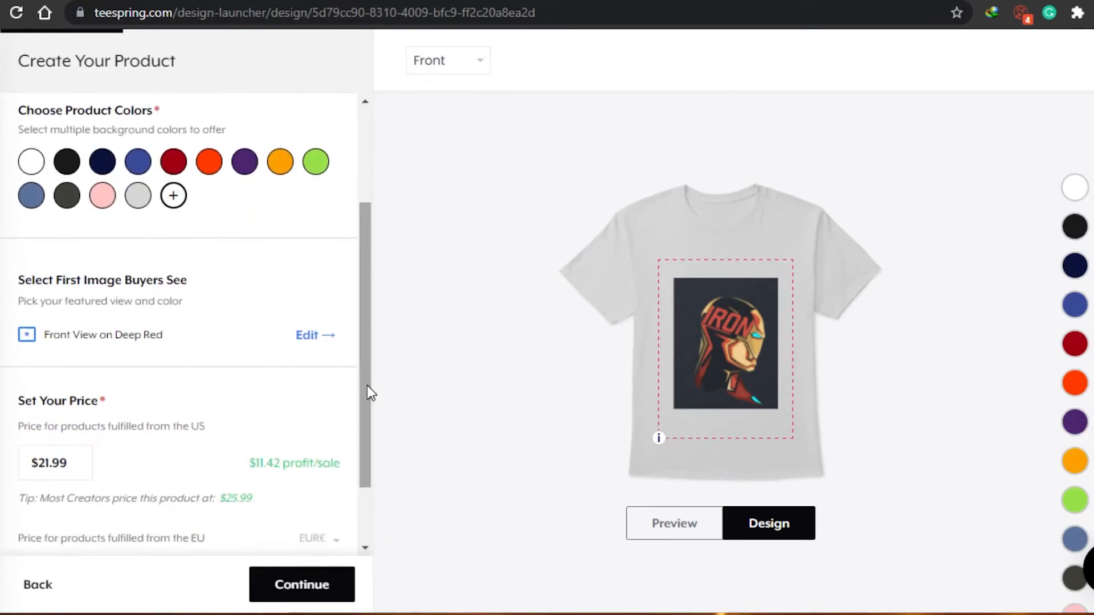
click(676, 528)
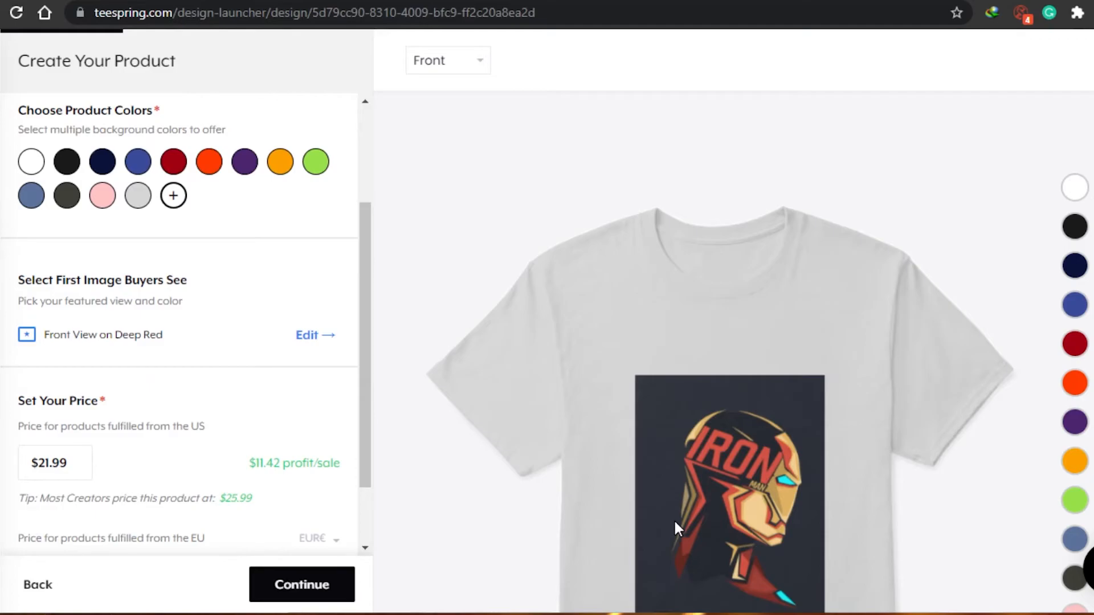
scroll(729, 353, down, 4)
scroll(730, 353, up, 2)
scroll(730, 354, down, 2)
scroll(729, 353, up, 3)
scroll(730, 353, down, 3)
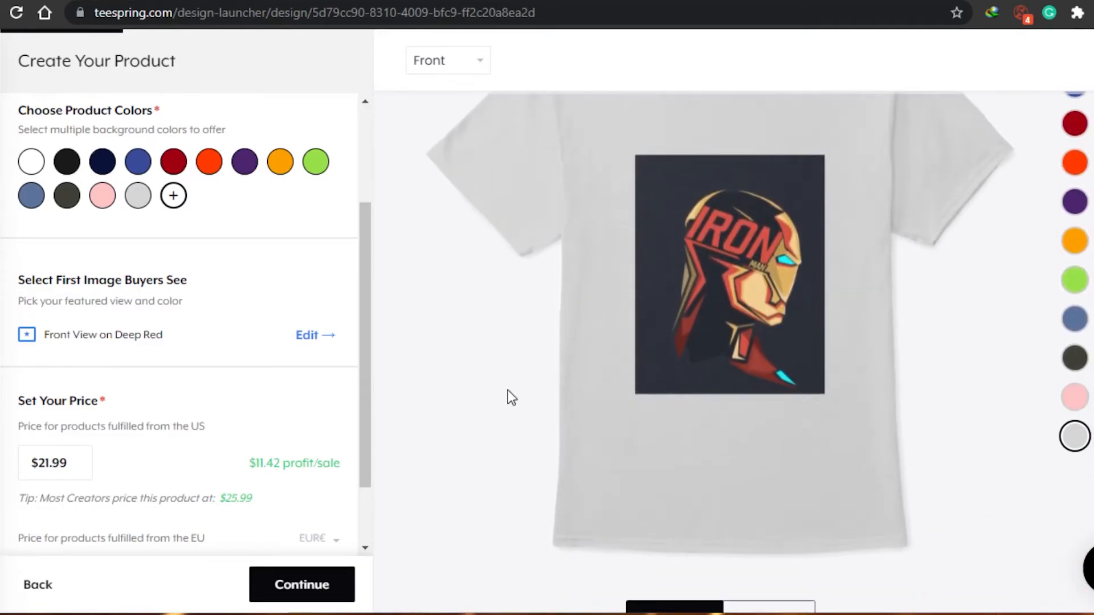
click(290, 592)
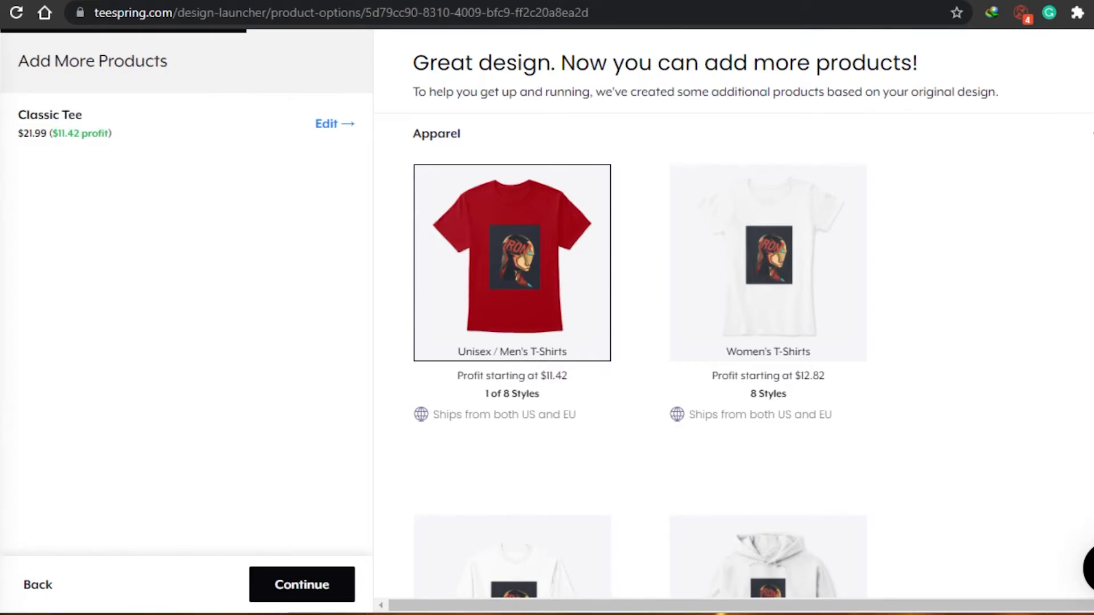
Look through the additional apparel products generated from the design, including their styles, starting profits and shipping regions
scroll(639, 319, down, 15)
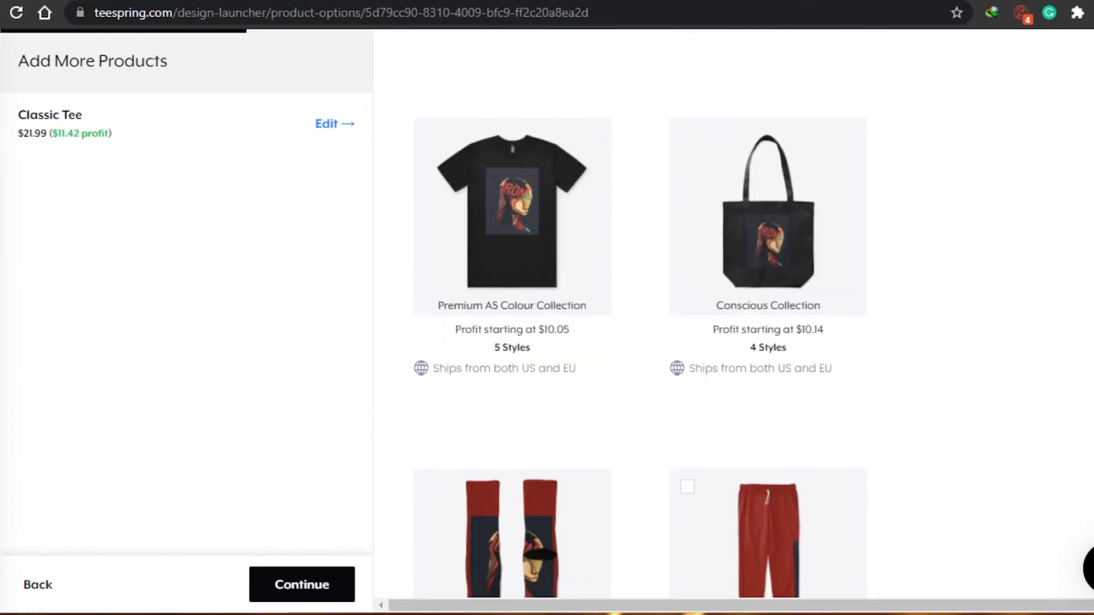
scroll(639, 319, up, 16)
scroll(639, 320, down, 2)
scroll(638, 320, down, 1)
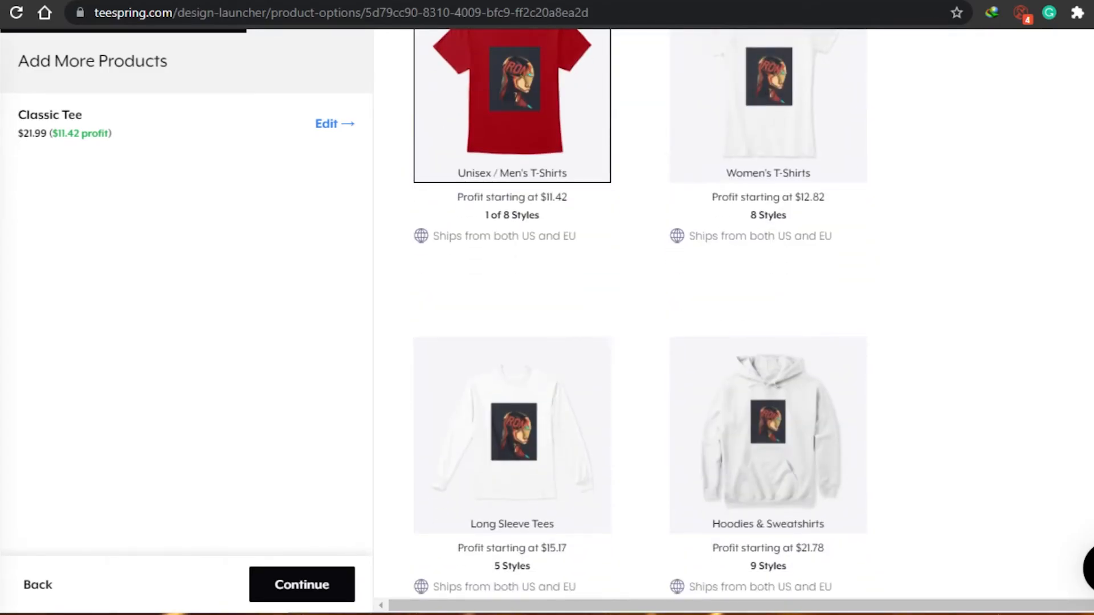
scroll(638, 319, up, 1)
mouse_move(524, 204)
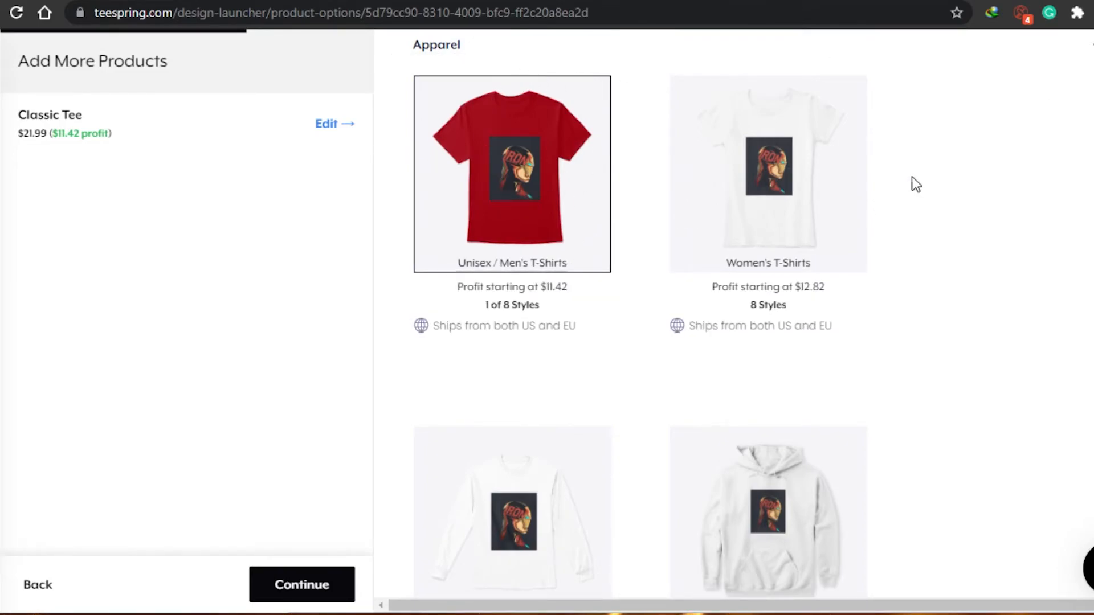
scroll(914, 184, down, 3)
scroll(638, 314, down, 2)
scroll(638, 313, down, 5)
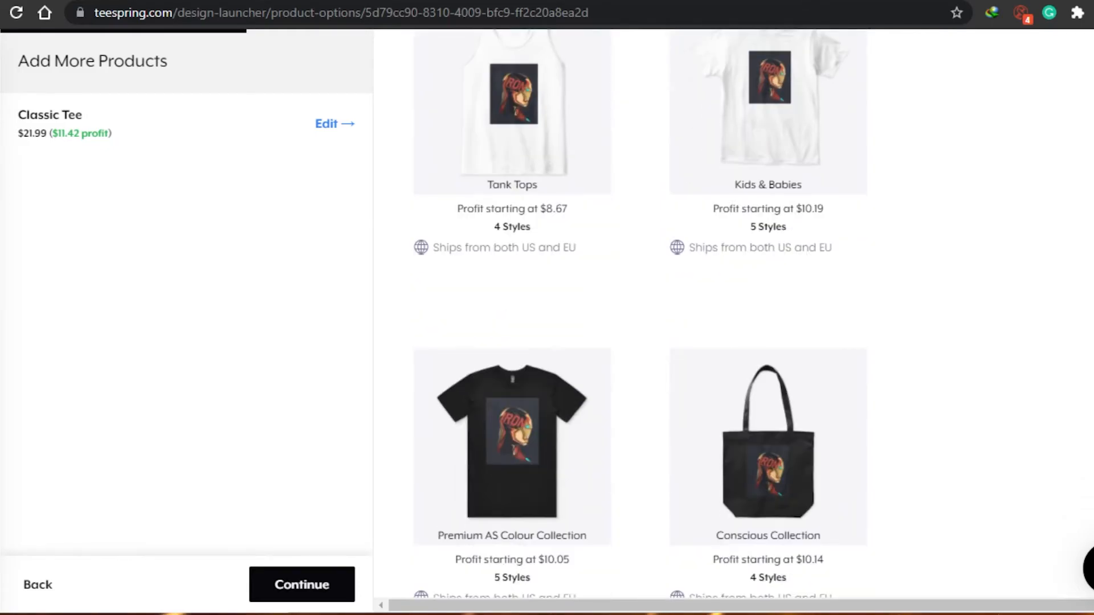
Review the remaining additional apparel products and continue to creating the listing with only the Classic Tee
scroll(639, 313, down, 6)
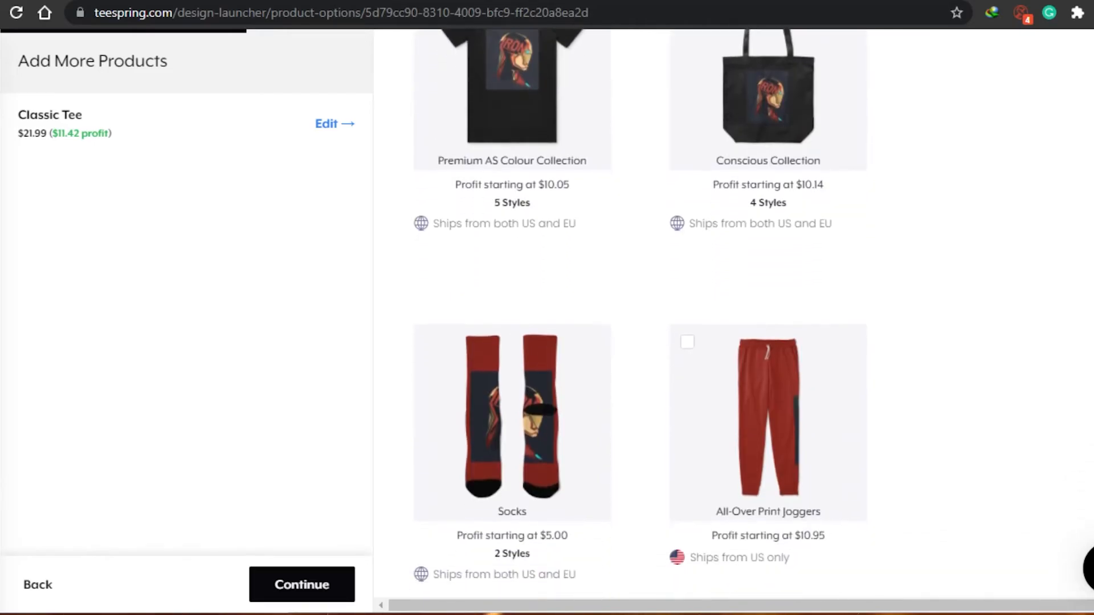
scroll(638, 313, down, 9)
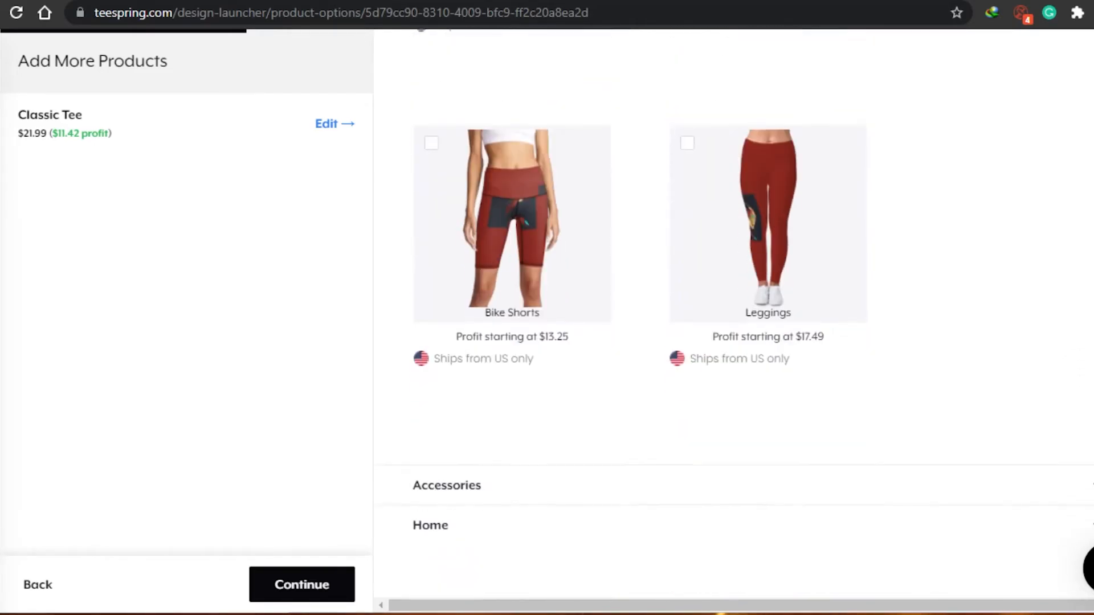
scroll(639, 314, up, 15)
scroll(638, 314, up, 6)
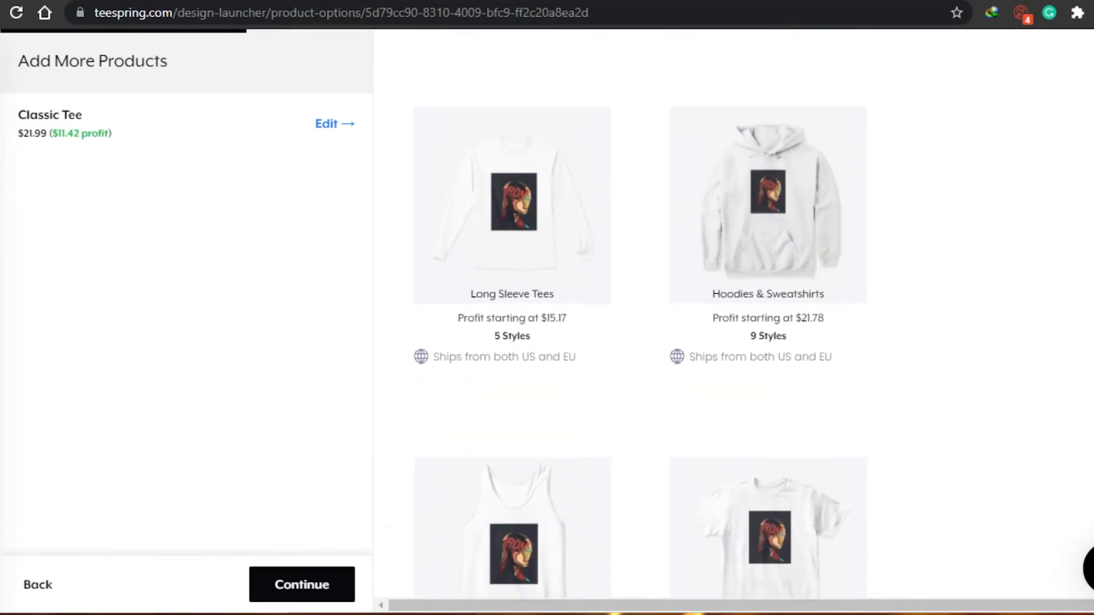
scroll(639, 314, up, 6)
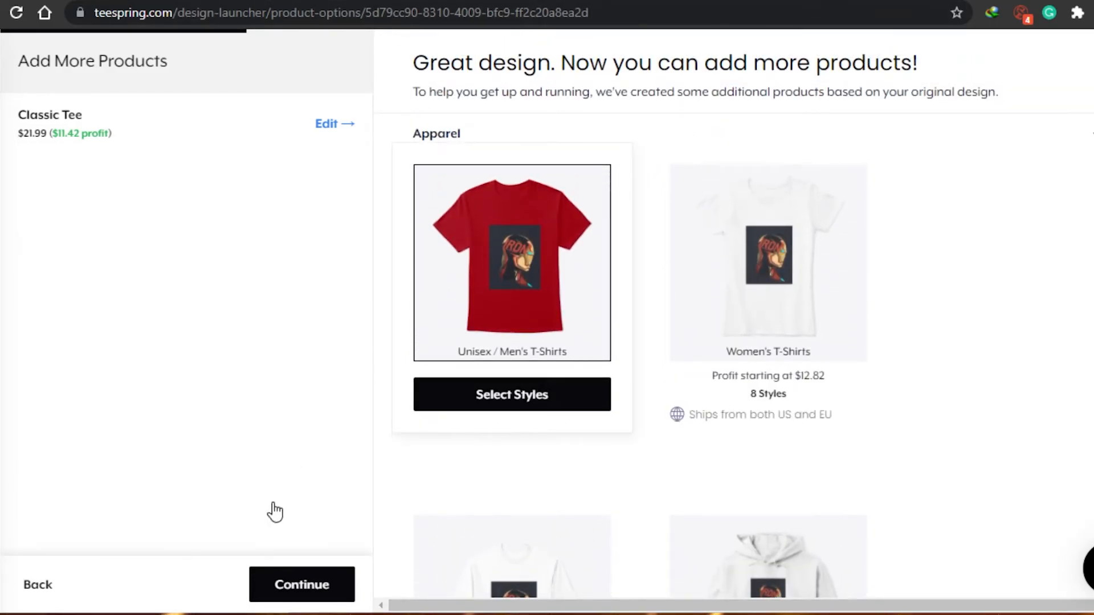
click(329, 583)
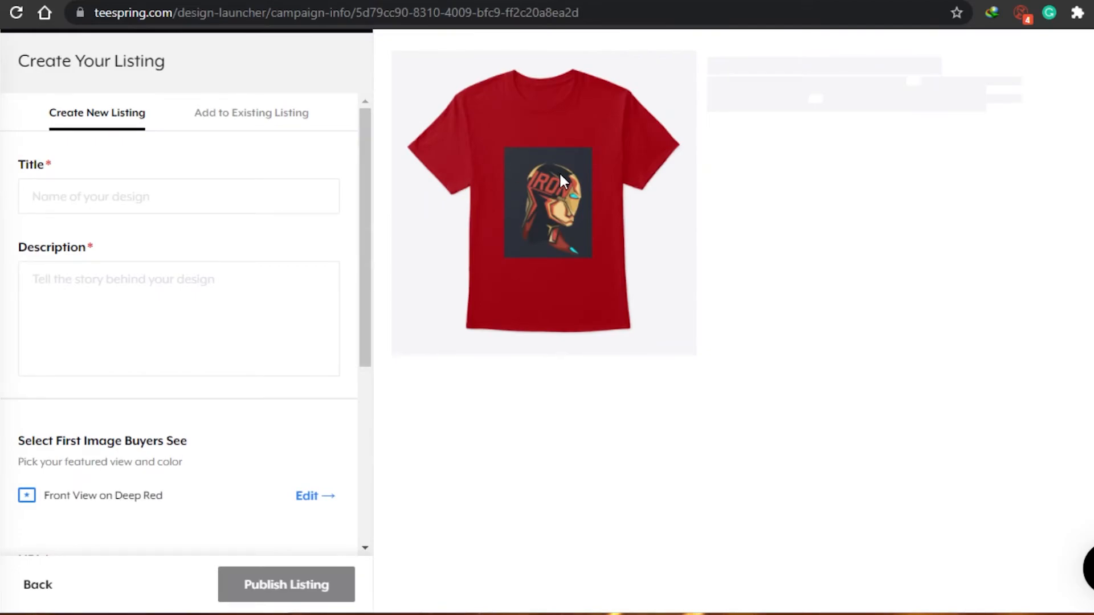
Title the new listing "Iron Man Uni Sex T-shirt" and enter the description "Unisex iron man t-shirt"
click(156, 200)
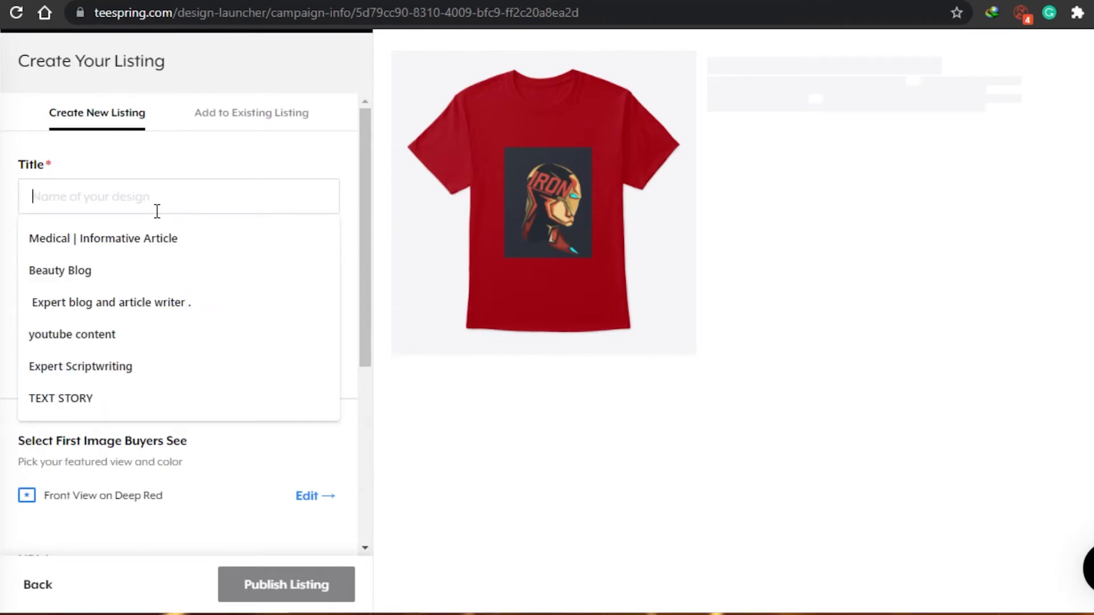
text(Iron Man Uni Sex T-shirt)
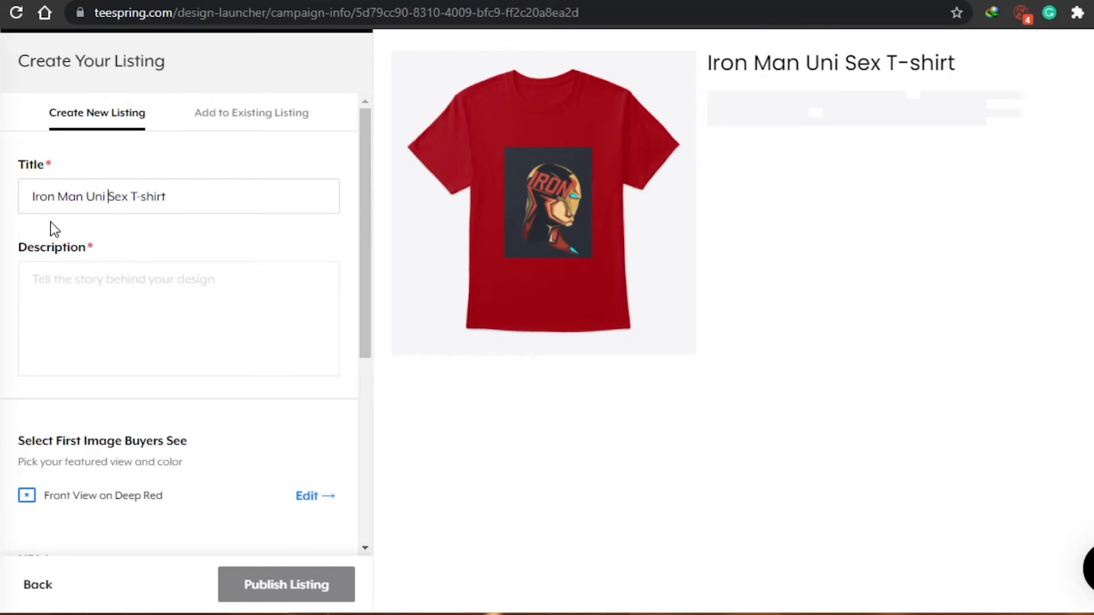
click(108, 196)
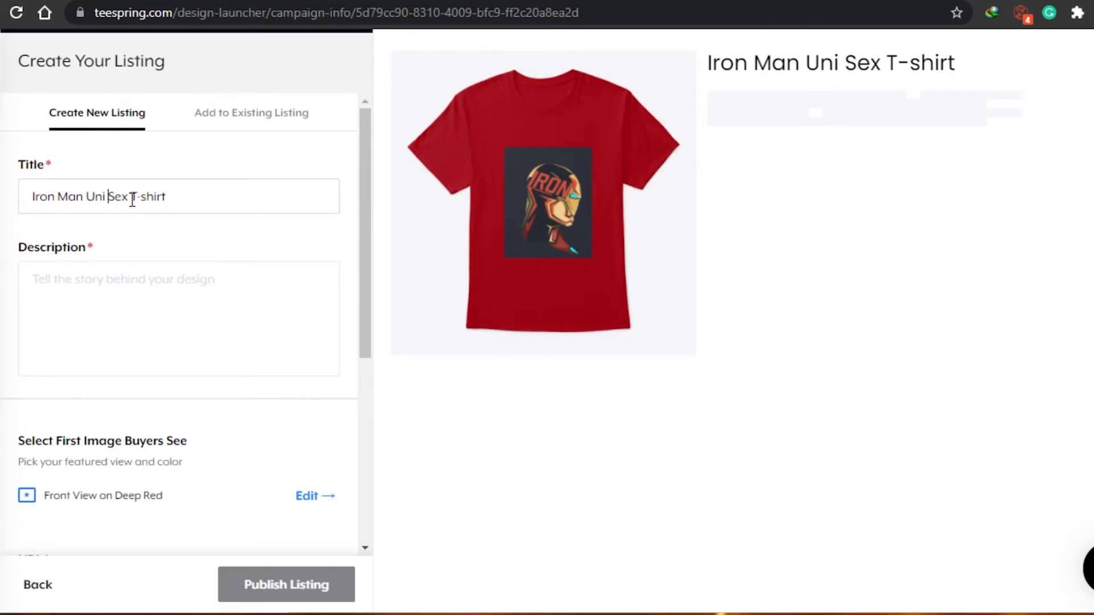
click(130, 279)
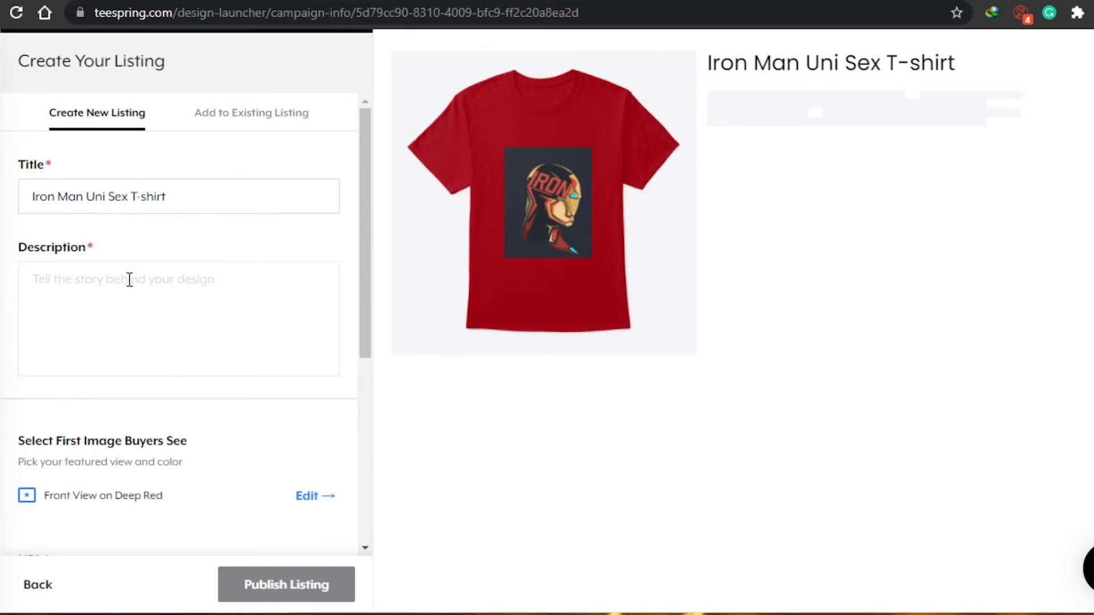
mouse_move(366, 238)
mouse_down()
mouse_move(364, 330)
mouse_move(365, 229)
mouse_up()
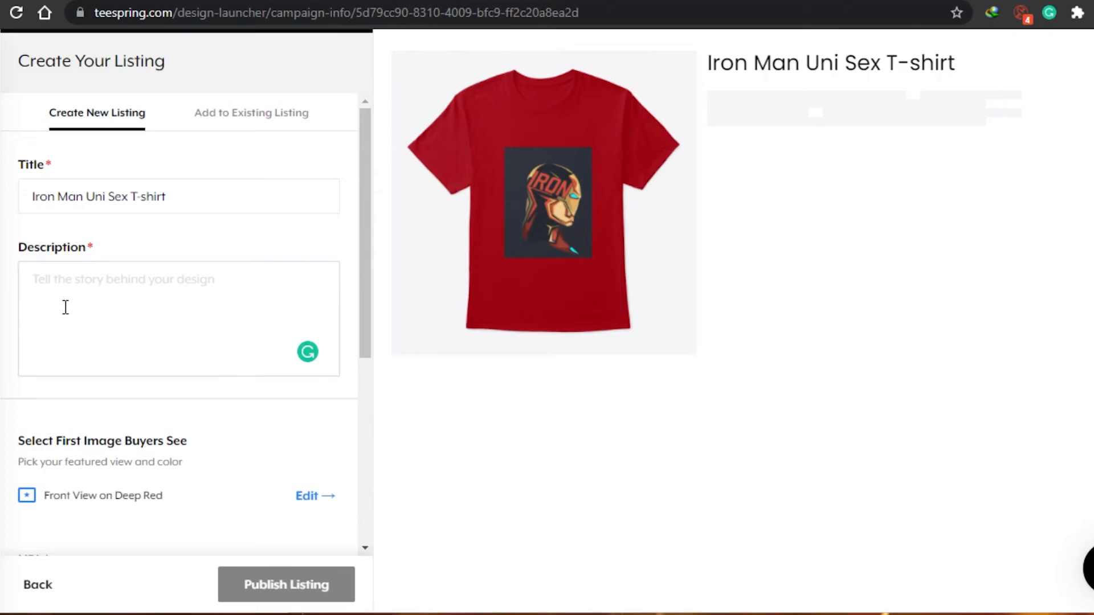
text(Unisex iron man t-shirt)
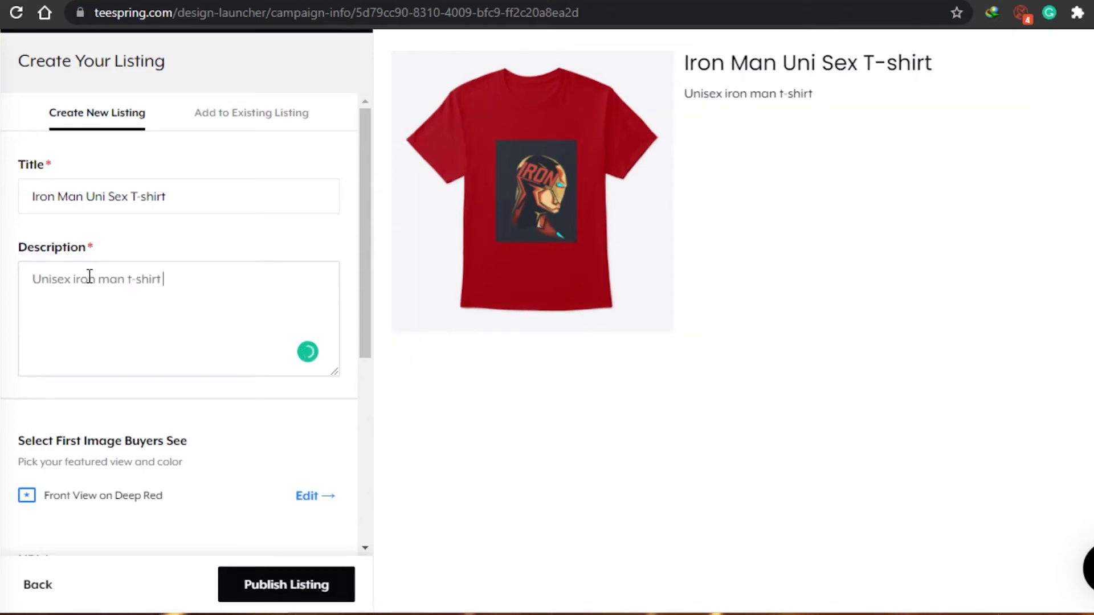
Check the featured image setting and copy the listing's URL text iron-man-uni-sex-t-shirt
scroll(365, 432, down, 4)
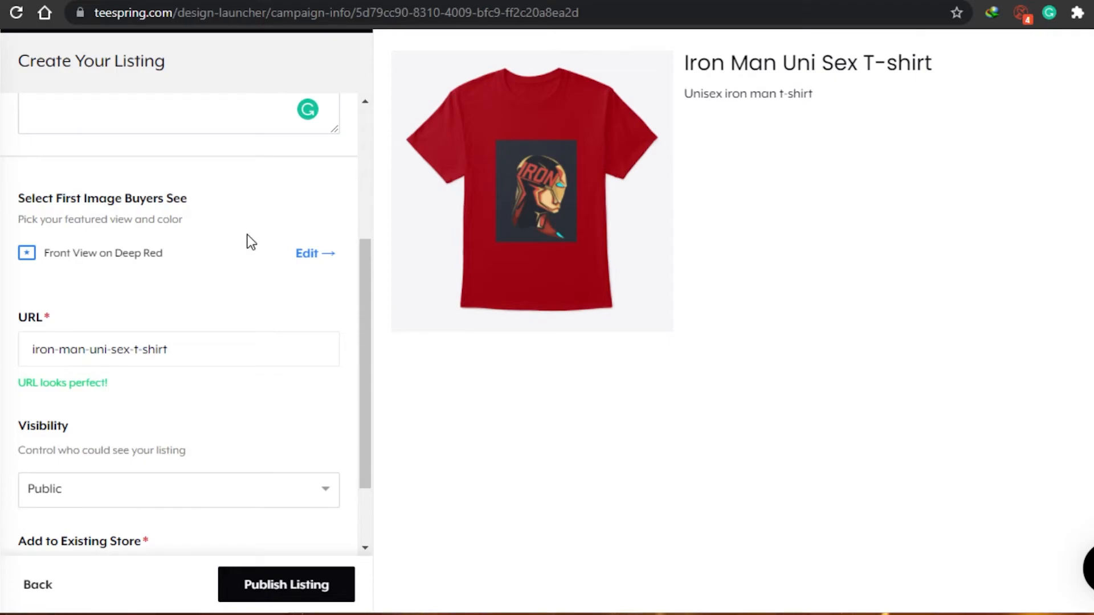
drag(366, 274, 366, 340)
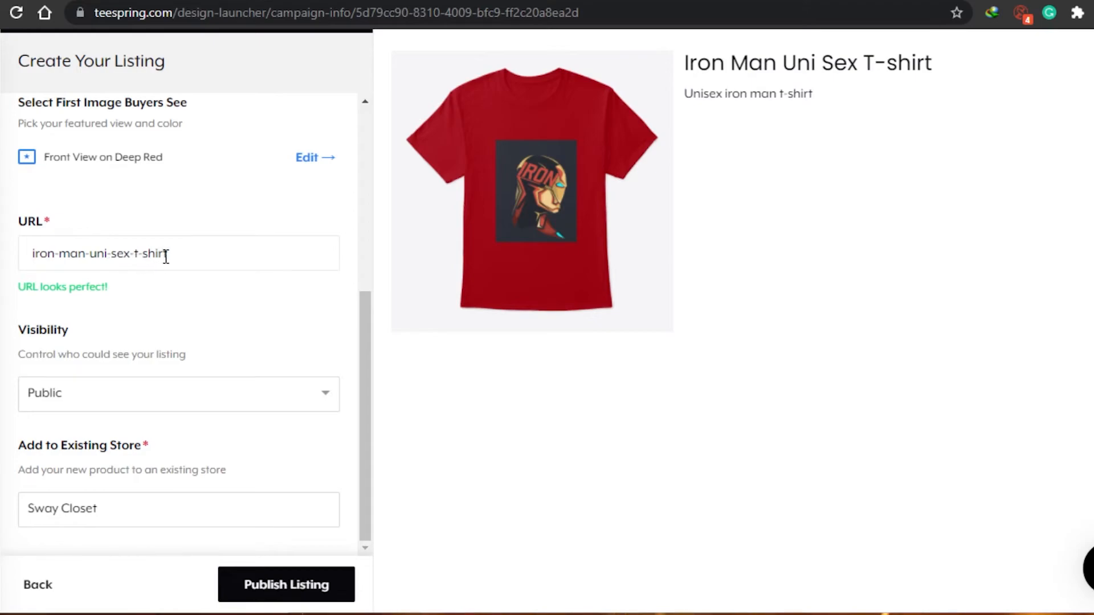
drag(171, 254, 29, 254)
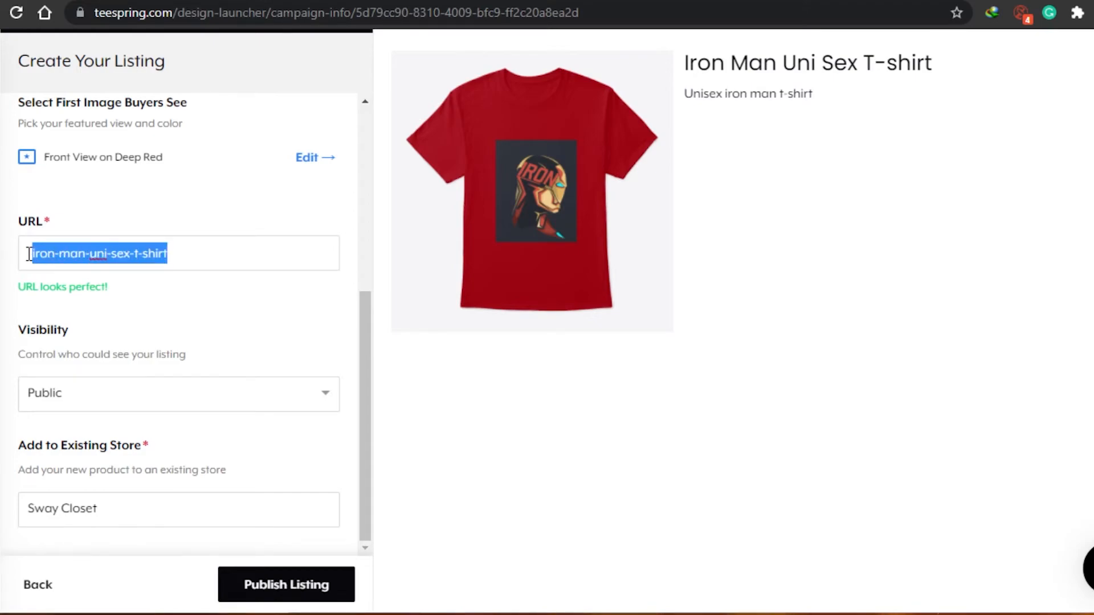
right_click(61, 254)
click(122, 314)
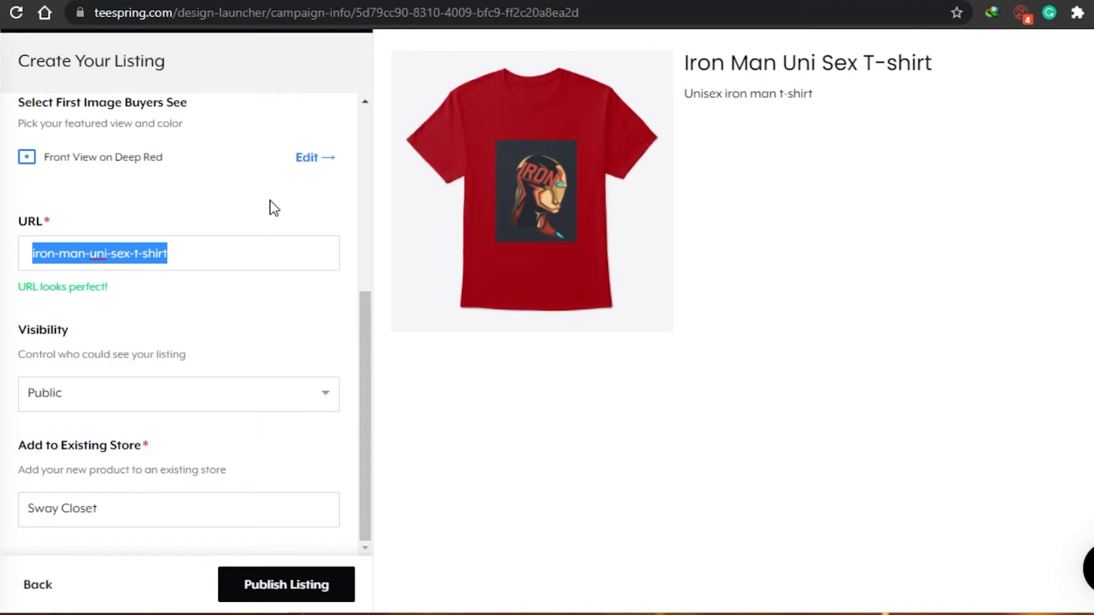
Review the visibility options, keep the listing Public and publish it to the Sway Closet store
drag(372, 379, 367, 463)
mouse_move(63, 298)
click(335, 404)
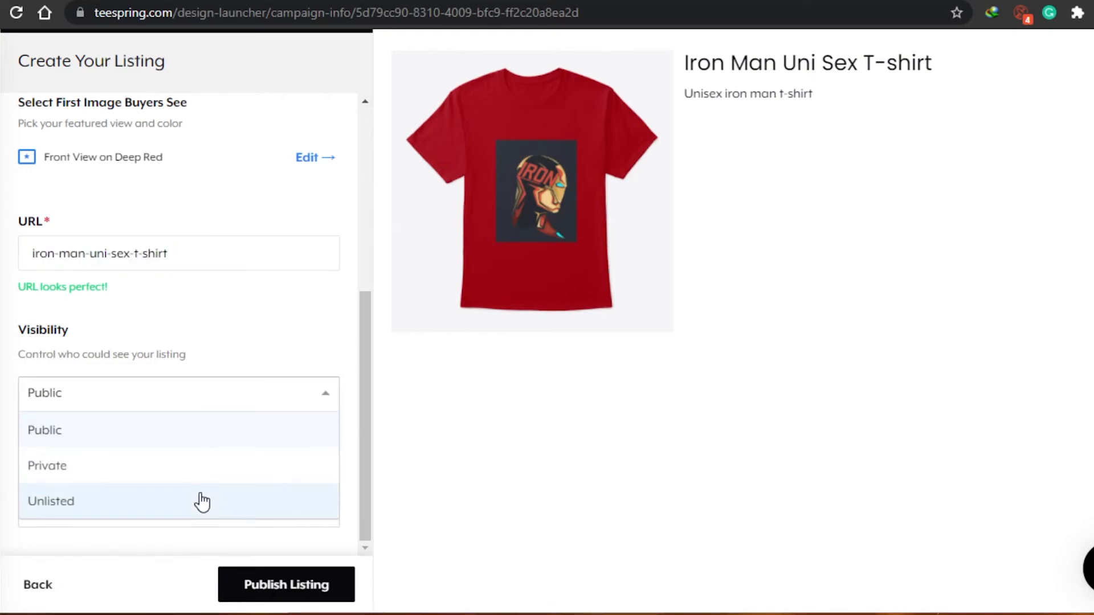
click(226, 430)
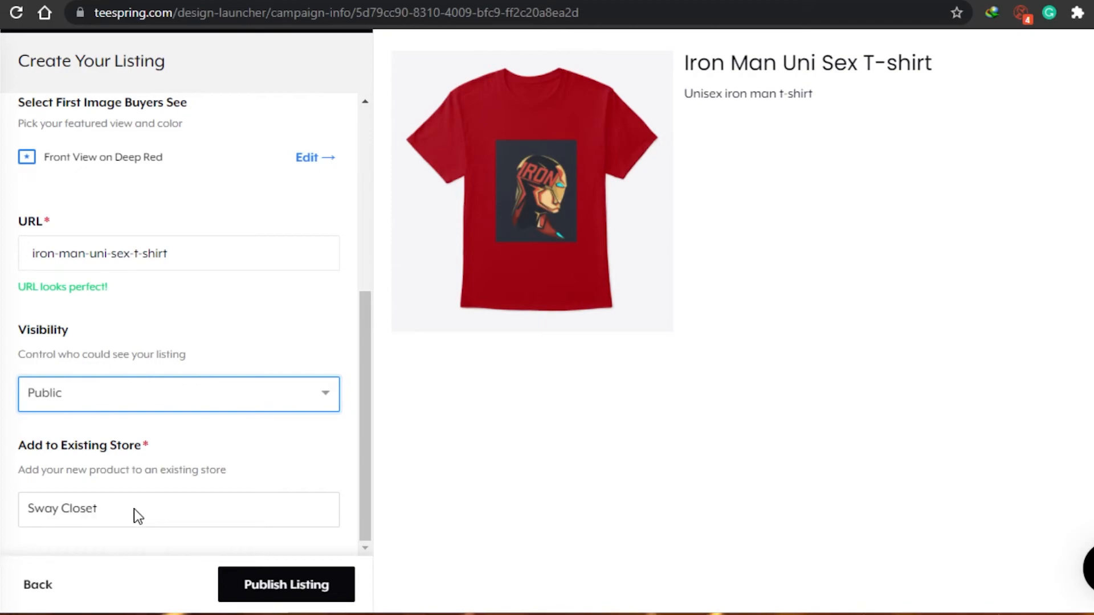
click(316, 590)
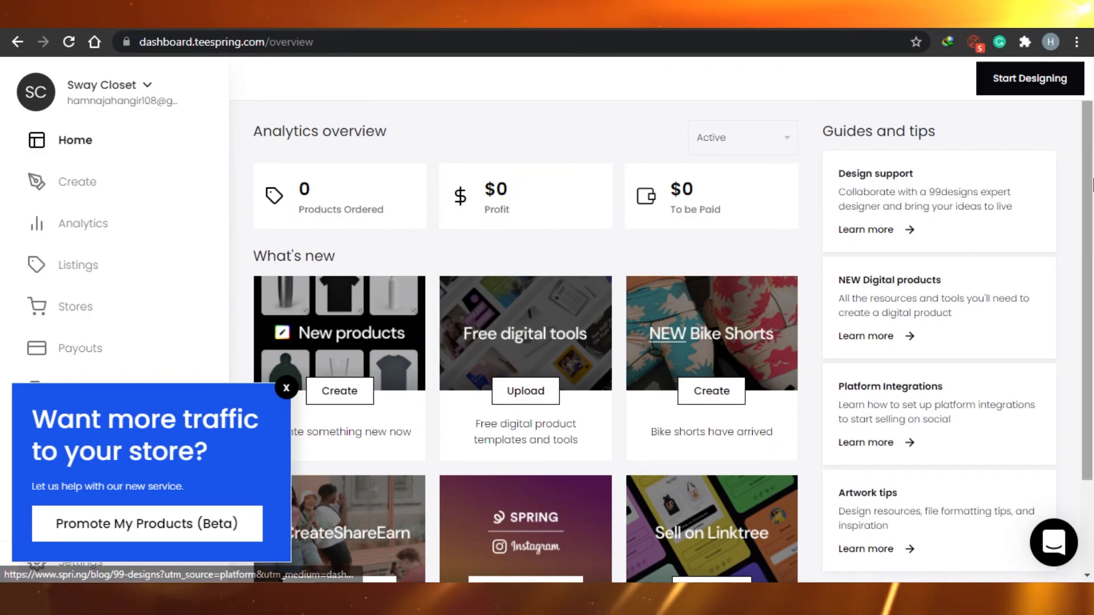
Look over the dashboard overview with its analytics and guides, and open the Stores page
scroll(1093, 280, down, 3)
scroll(1093, 280, up, 3)
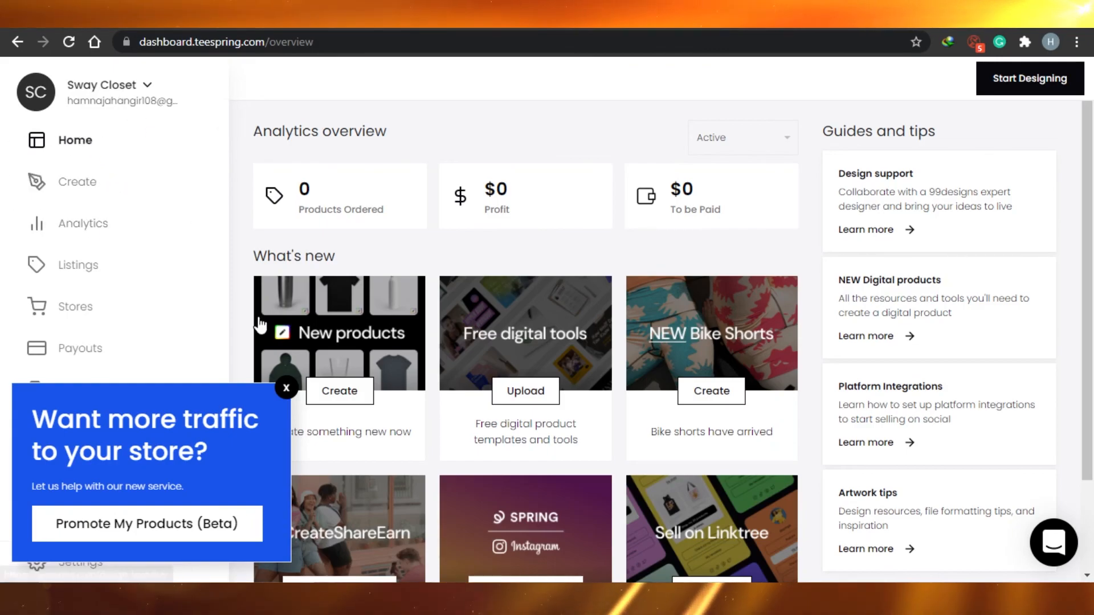
scroll(754, 271, down, 2)
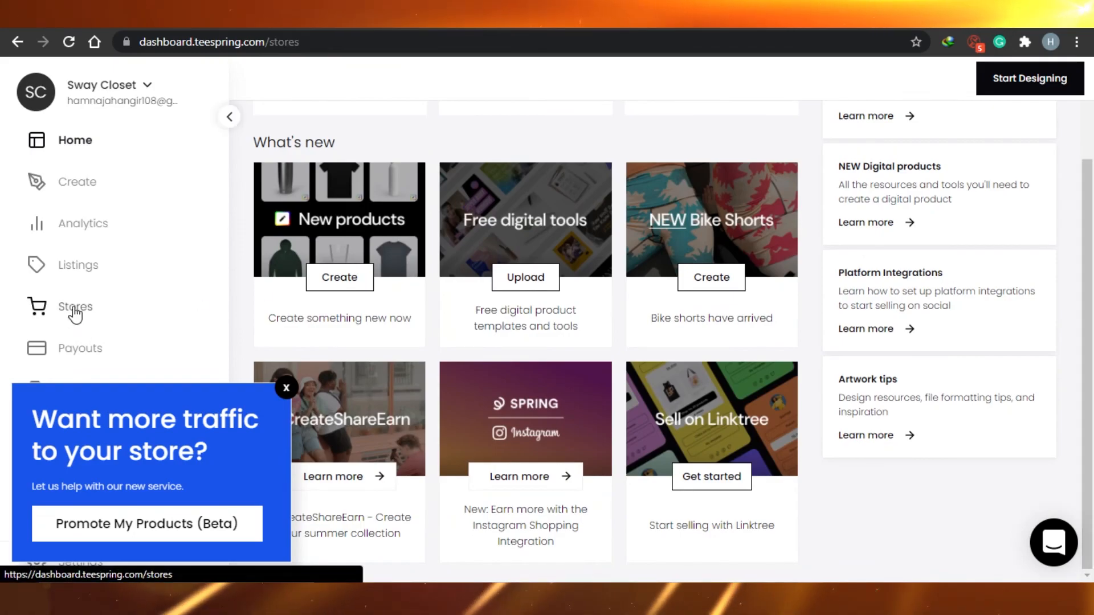
click(74, 316)
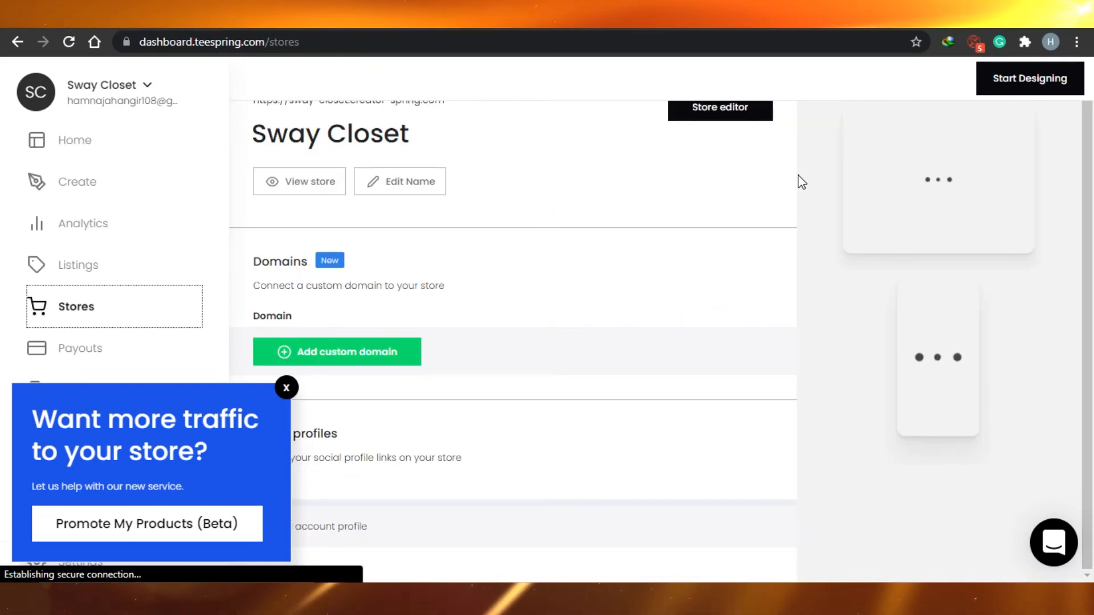
Examine the Sway Closet store page, including its name, domain and social profile sections and the storefront previews
scroll(1093, 260, up, 1)
key(ctrl+a)
scroll(1092, 259, down, 1)
click(922, 415)
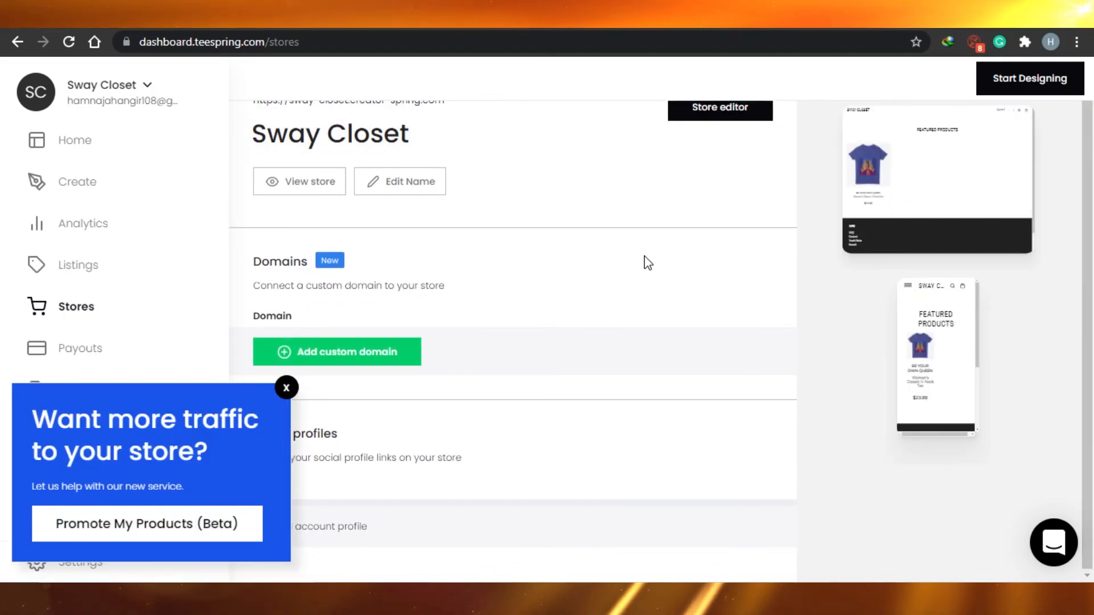
scroll(481, 206, up, 1)
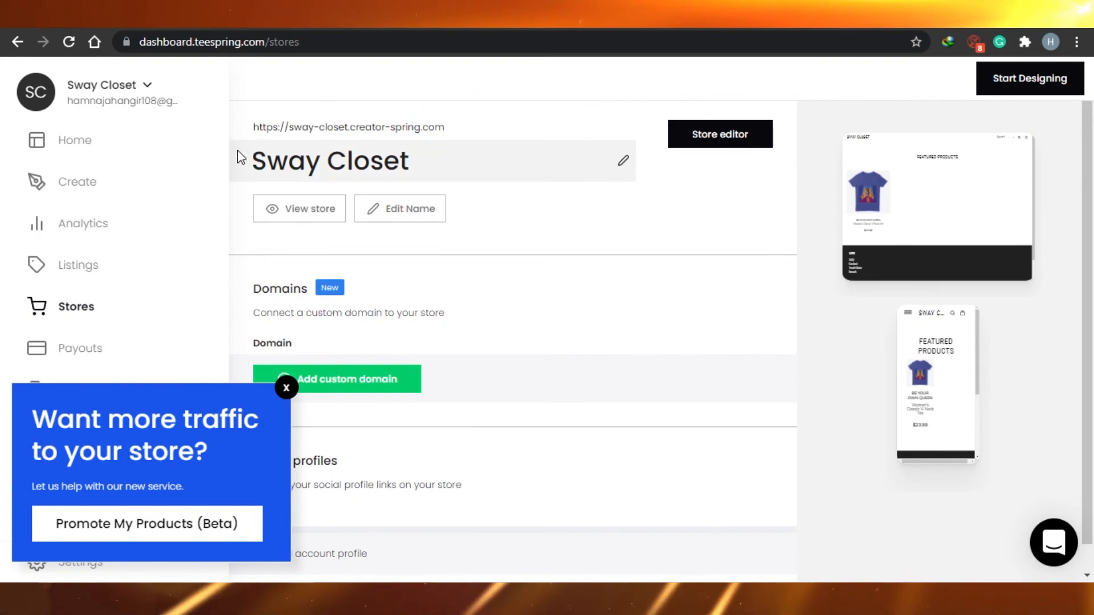
scroll(1092, 225, down, 1)
scroll(1093, 225, up, 1)
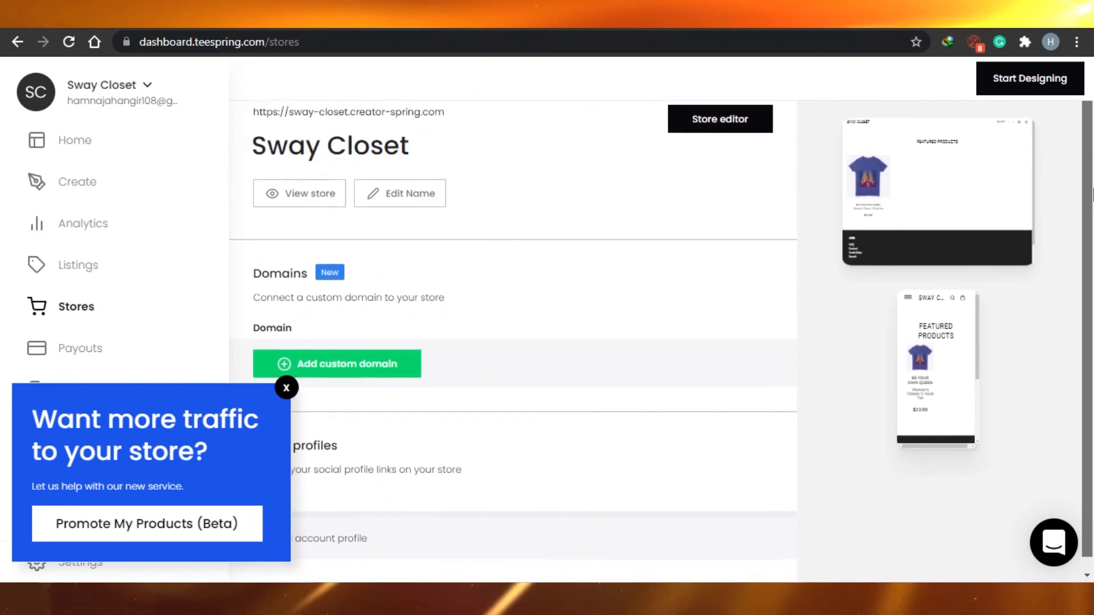
Go to the store's listings and open the BE YOUR OWN QUEEN listing for editing to view its details
click(55, 286)
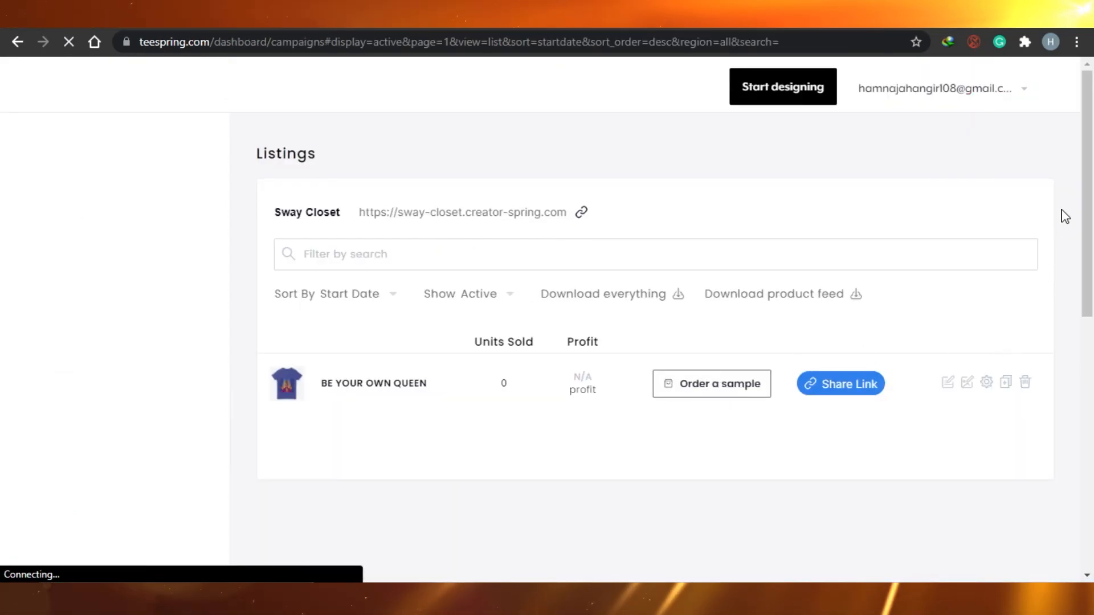
scroll(1092, 248, down, 3)
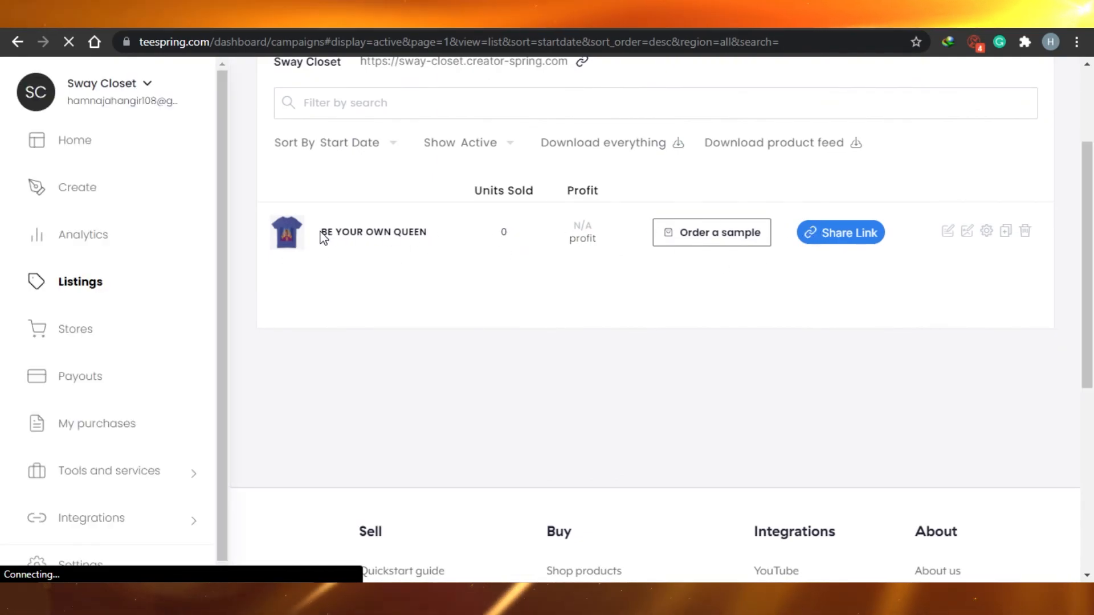
click(384, 233)
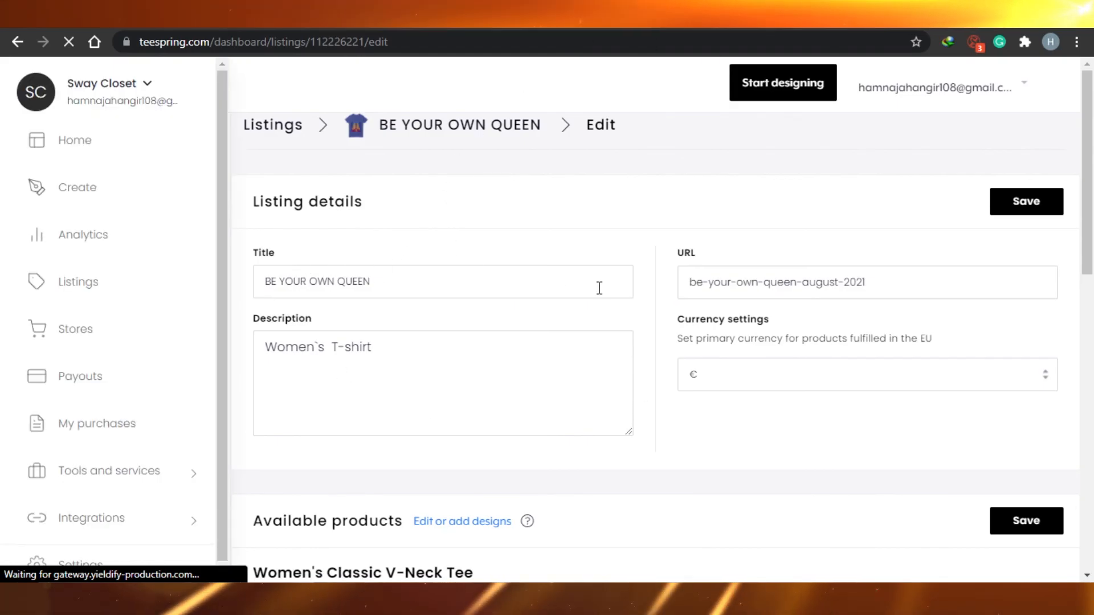
drag(1092, 114, 1092, 74)
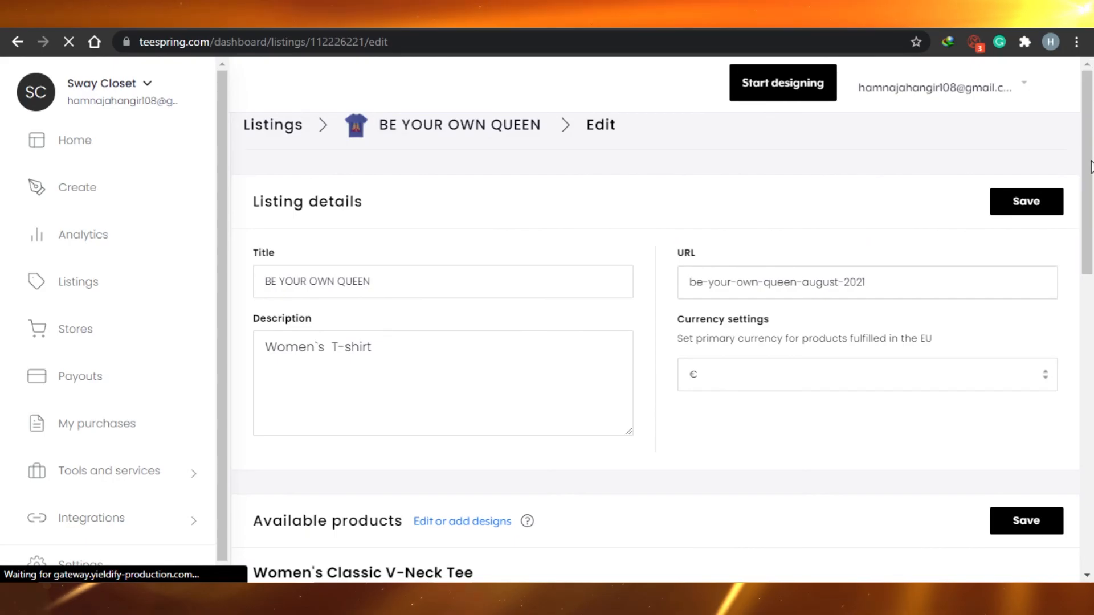